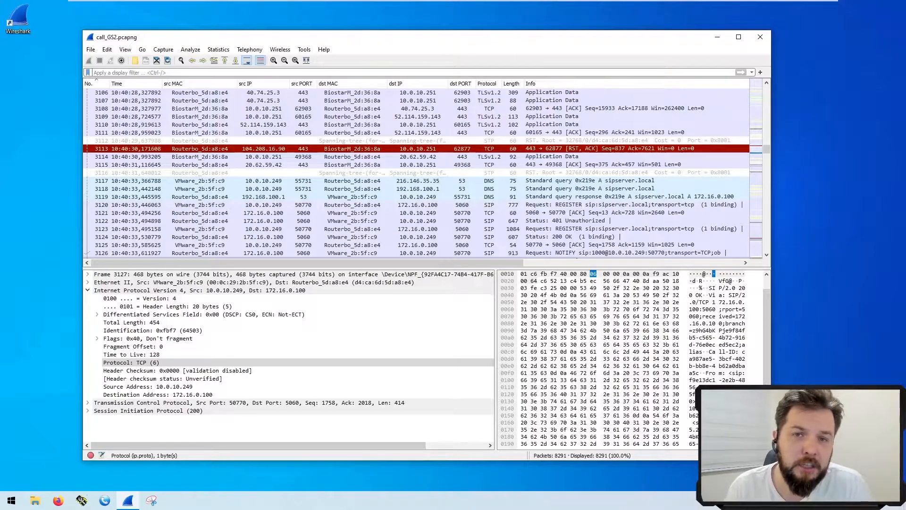
Filter the capture for sip packets, and narrow the display filter to "sip and tcp"
text(sip)
key(Return)
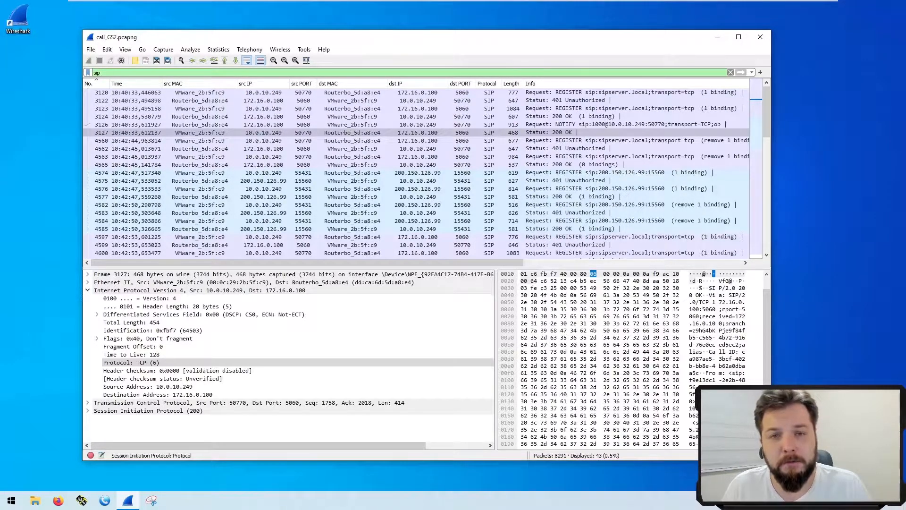
text(and)
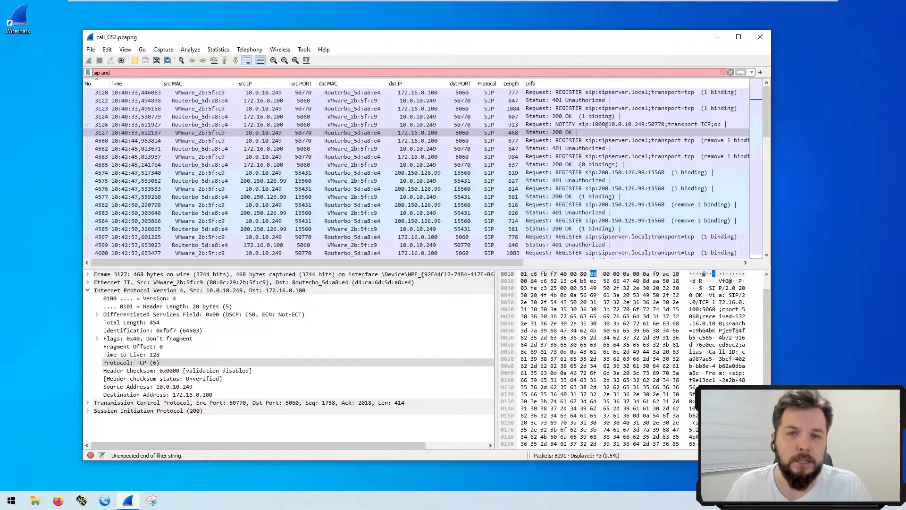
text( tcp)
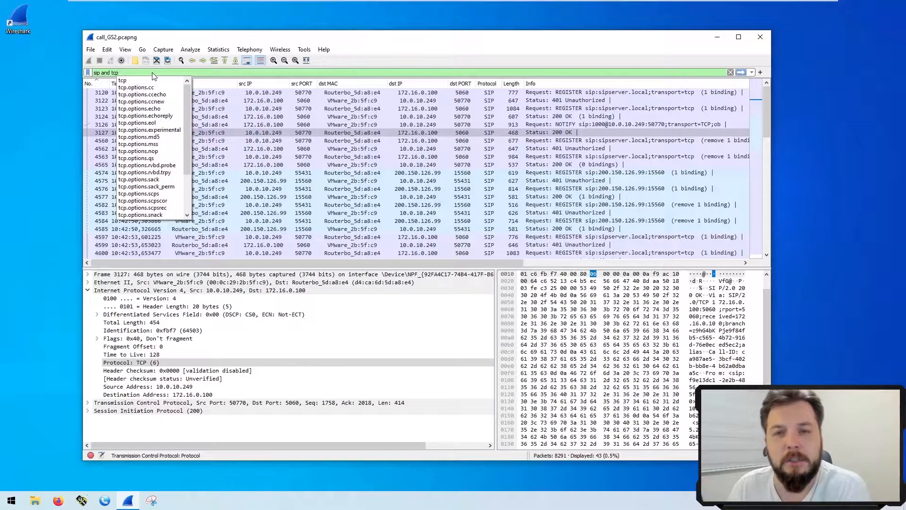
key(Return)
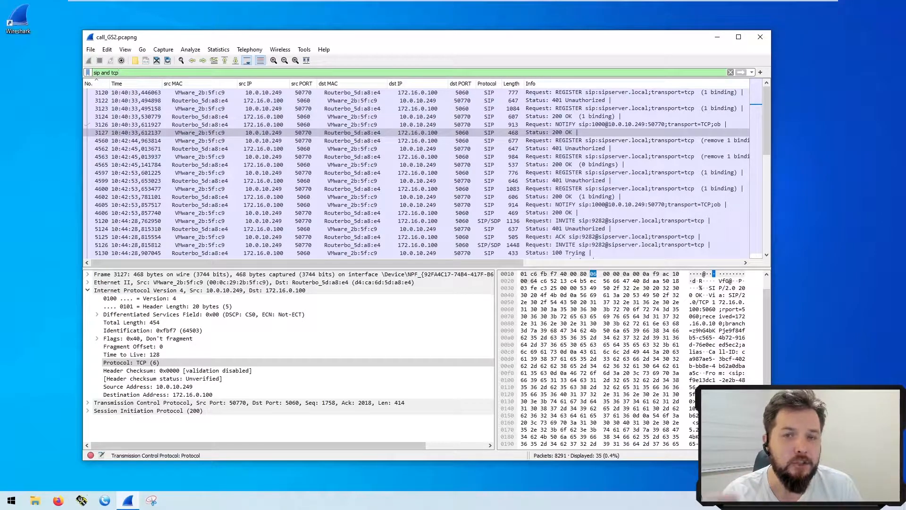
Change the transport condition in the display filter to get "sip and udp" and apply it
key(BackSpace)
key(BackSpace)
key(BackSpace)
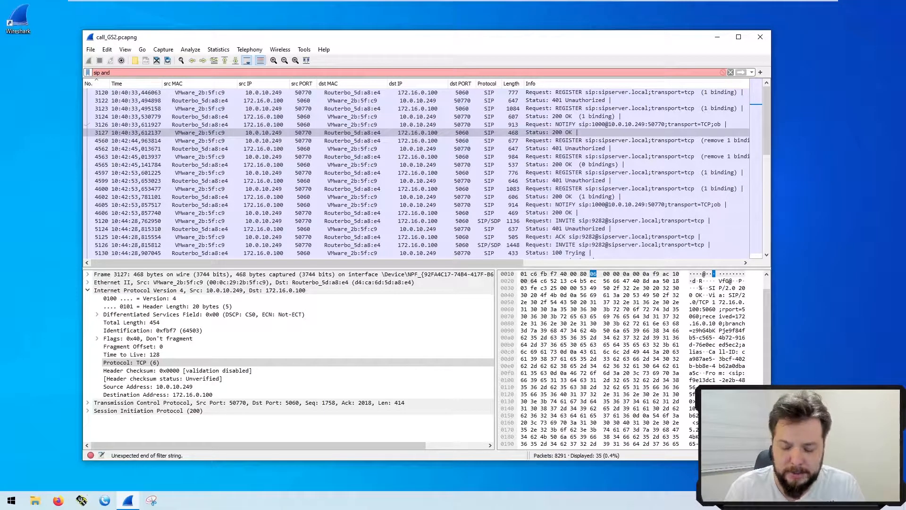
text(udp)
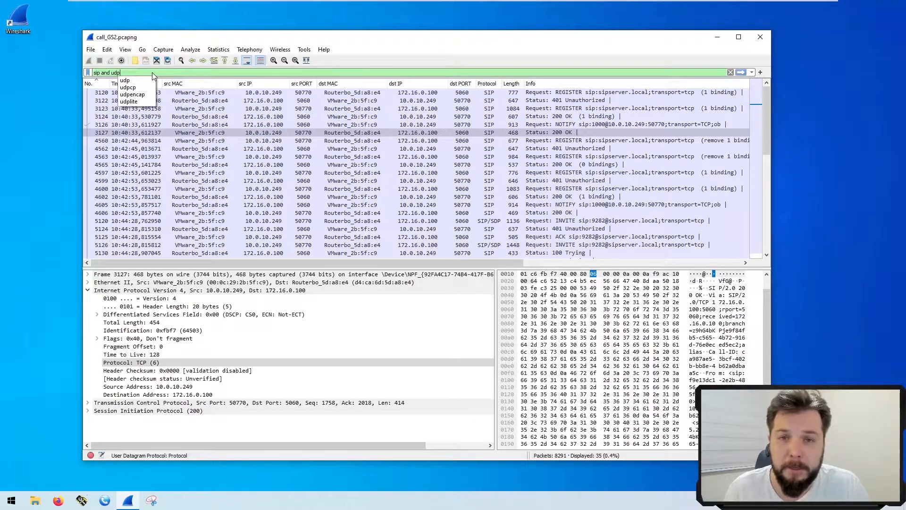
key(Return)
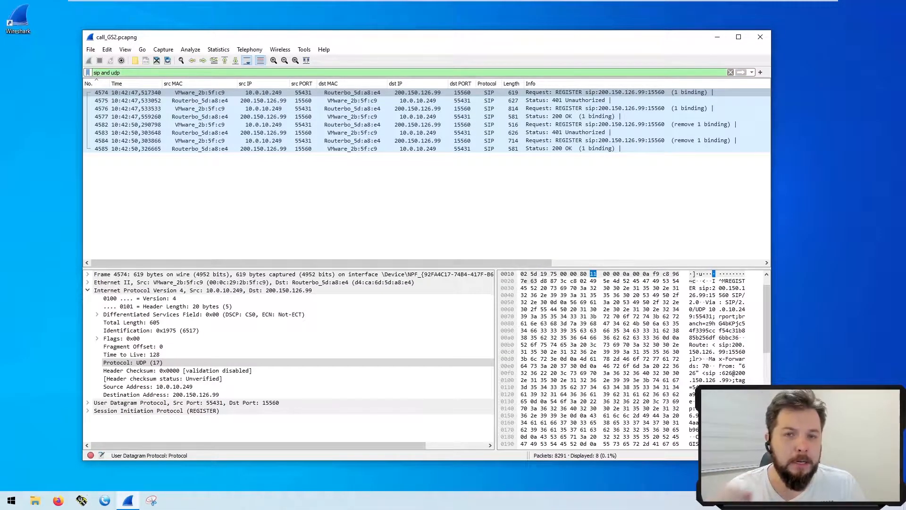
Replace the display filter with "sip and tcp" and apply it
key(ctrl+a)
key(BackSpace)
text(sip and tcp)
key(Return)
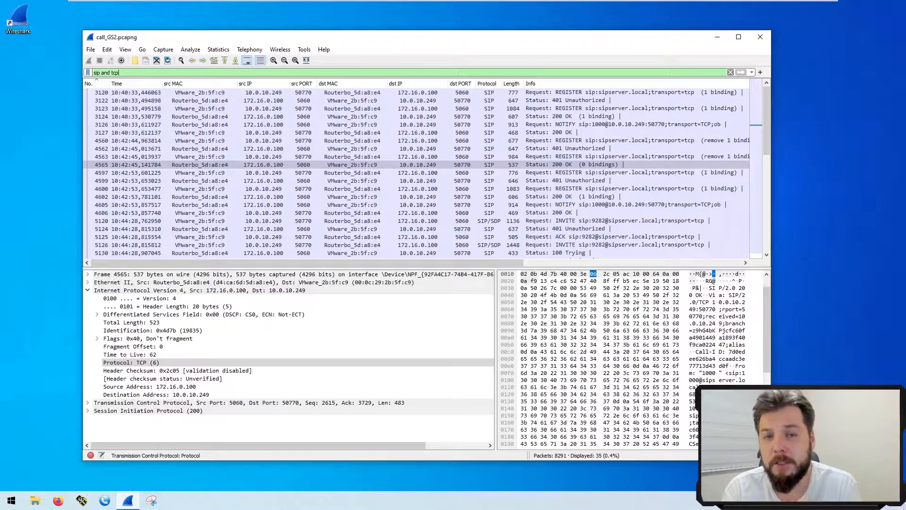
Filter the packet list for SIP INVITE requests over TCP with "sip.Method==INVITE and tcp"
key(ctrl+a)
text(sip.)
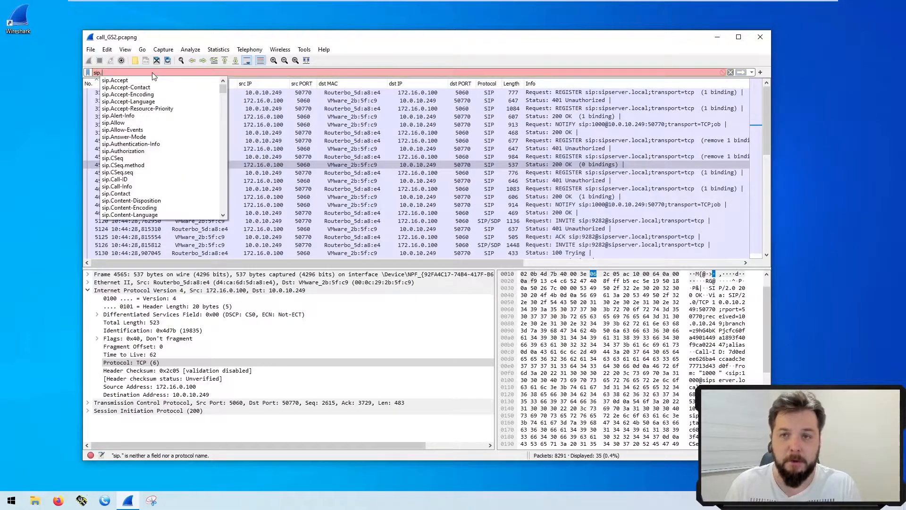
text(Method==INVITE )
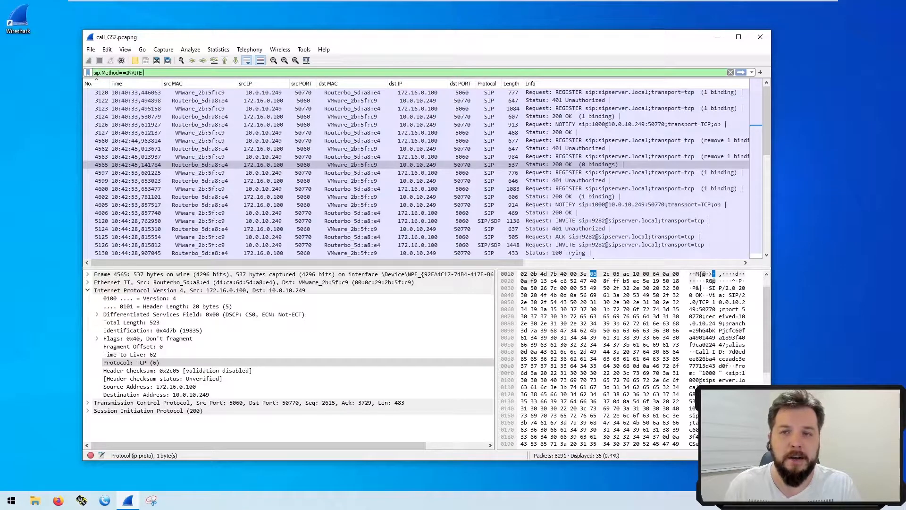
text(and tcp)
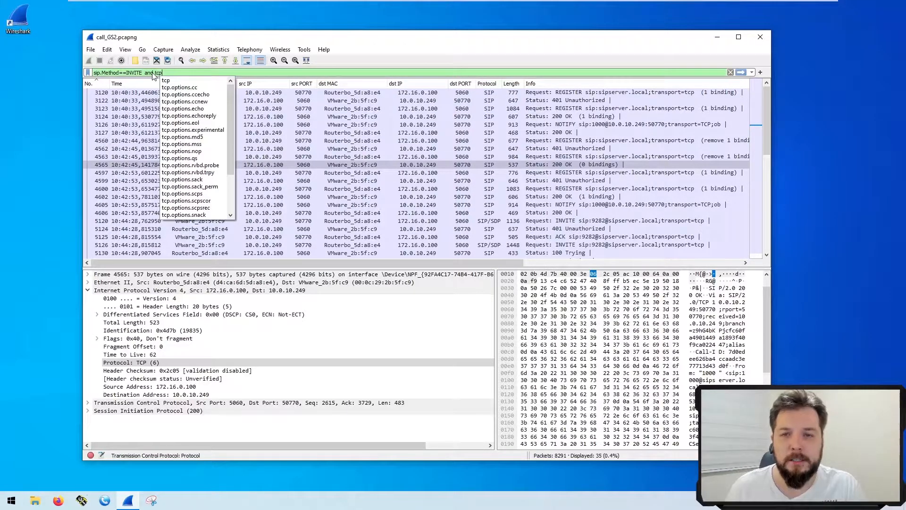
key(Return)
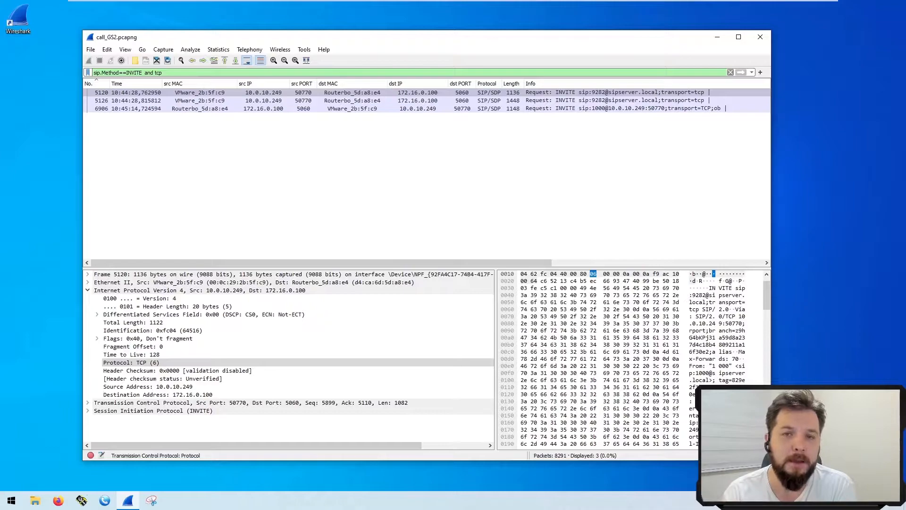
Apply the display filter "dhcp" and inspect the DHCP requests sent from 10.0.10.251 and 10.0.10.249
key(ctrl+a)
key(BackSpace)
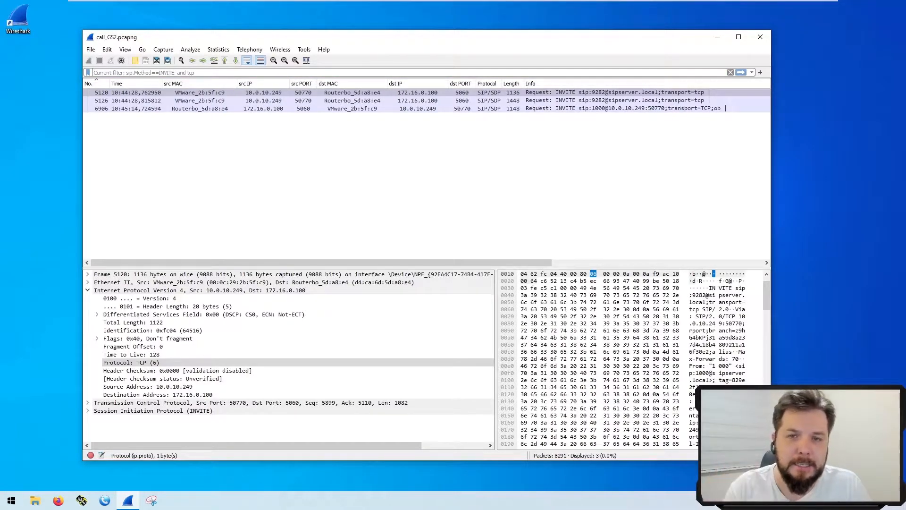
text(dhcp)
key(Return)
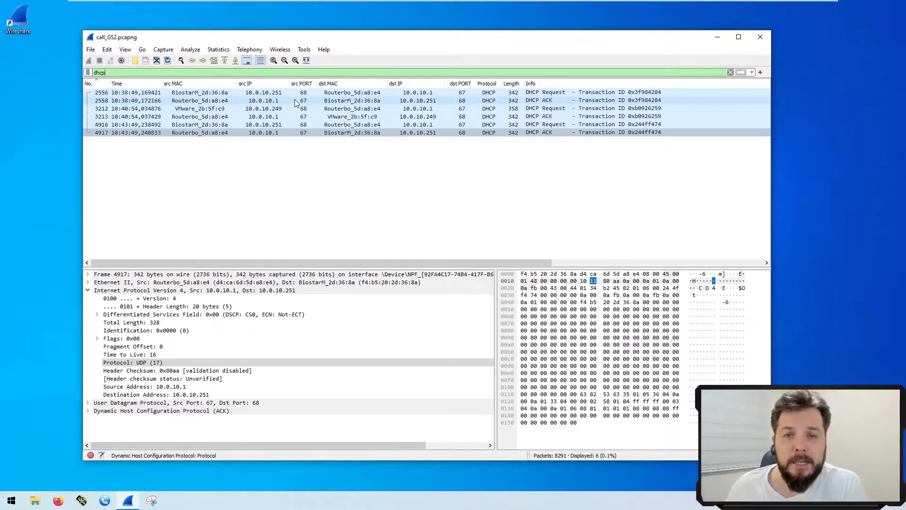
click(257, 93)
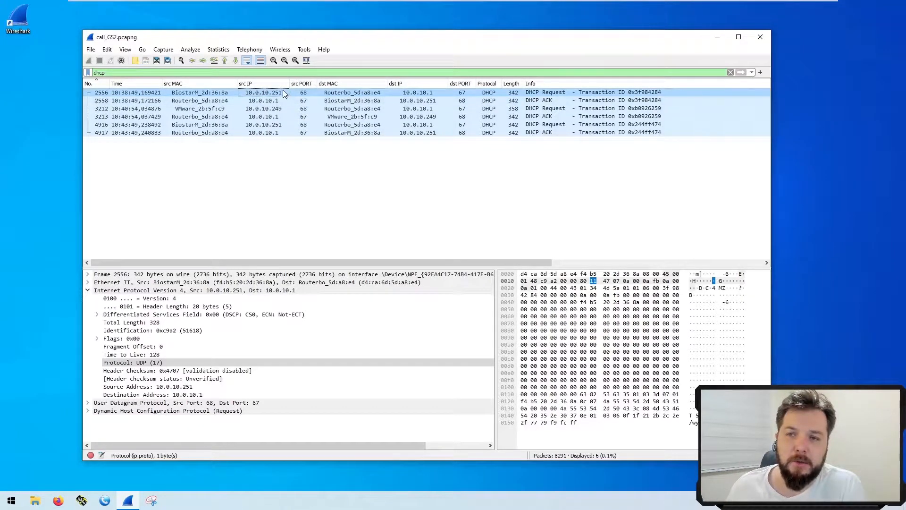
click(277, 108)
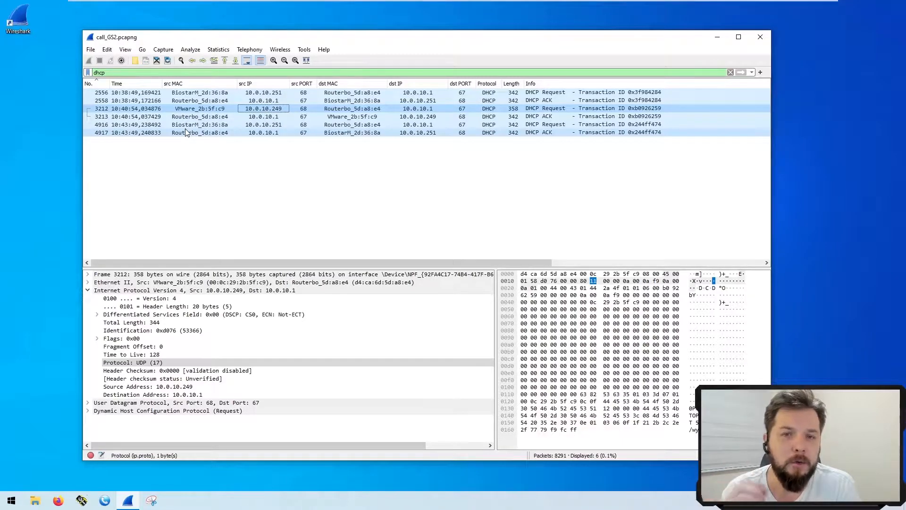
Limit the DHCP packets to one host with the filter "dhcp and ip.addr==10.0.10.249"
key(ctrl+slash)
text(dhcp an)
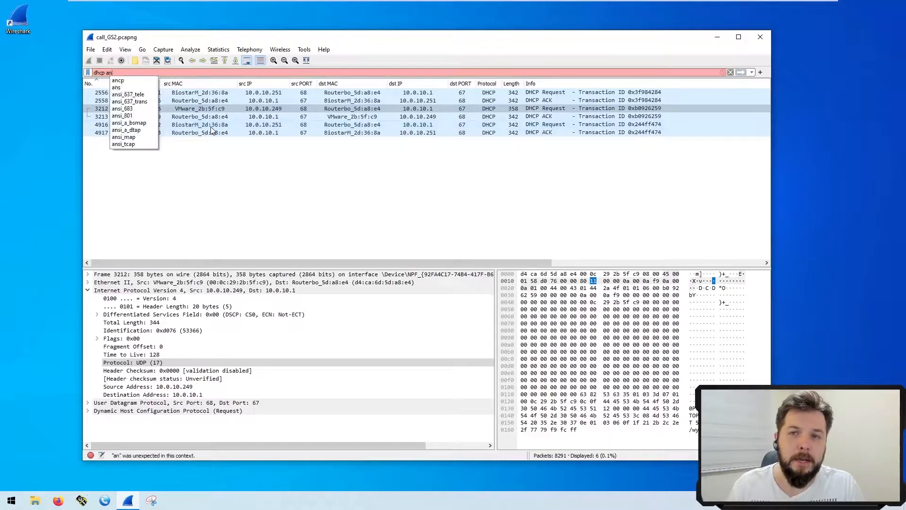
text(d ip.addr==10.0.10)
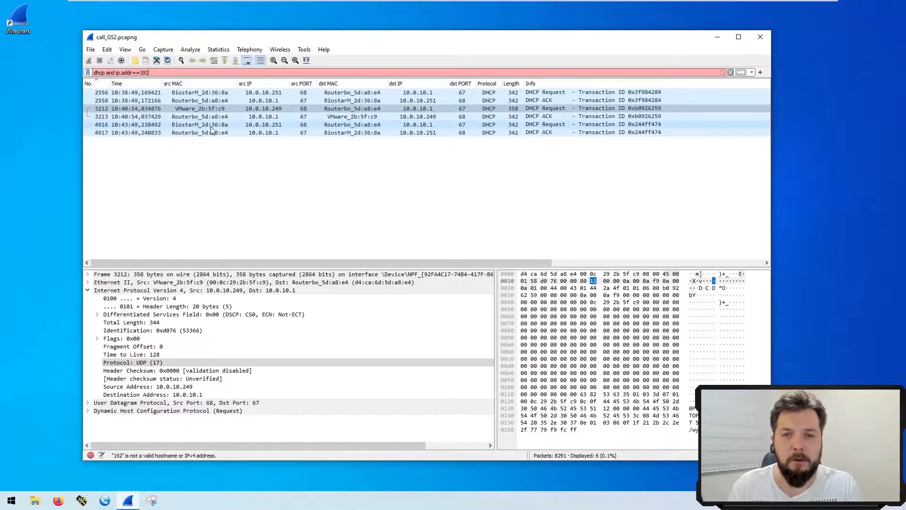
text(.249)
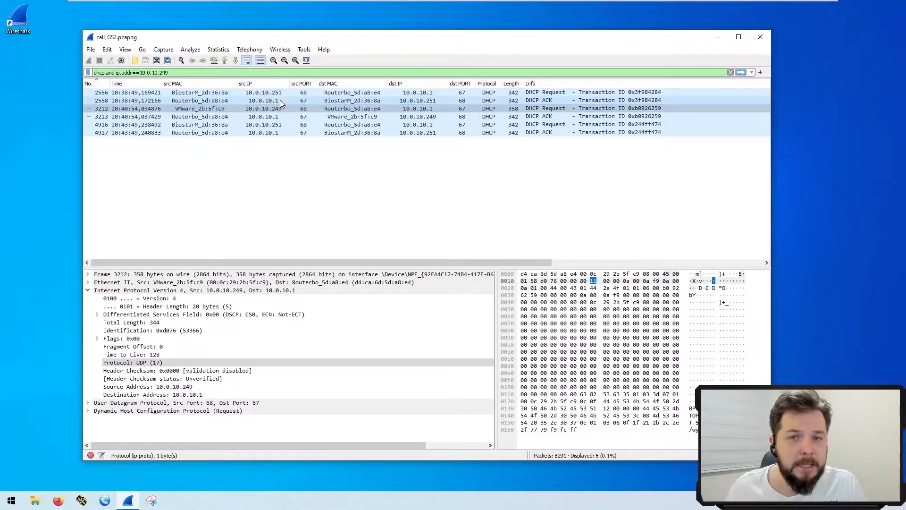
key(Return)
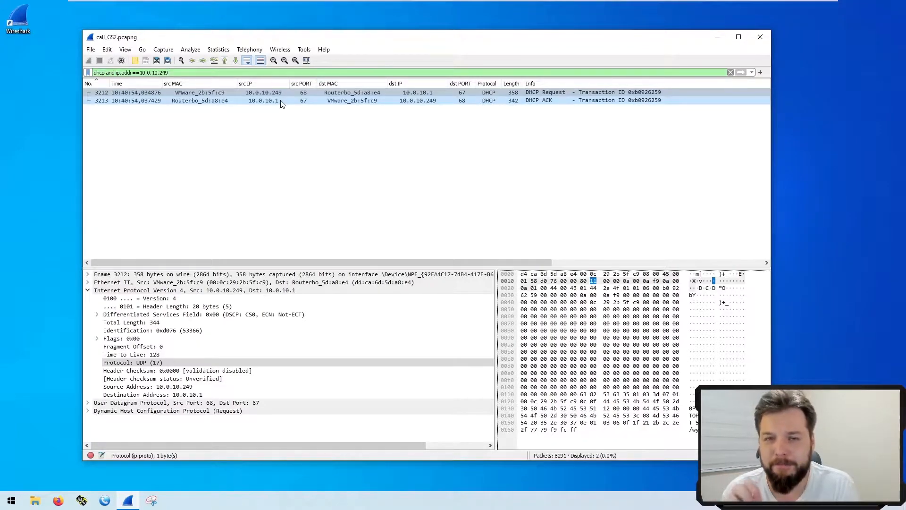
Replace the display filter with "dns" and apply it
key(ctrl+a)
text(dns)
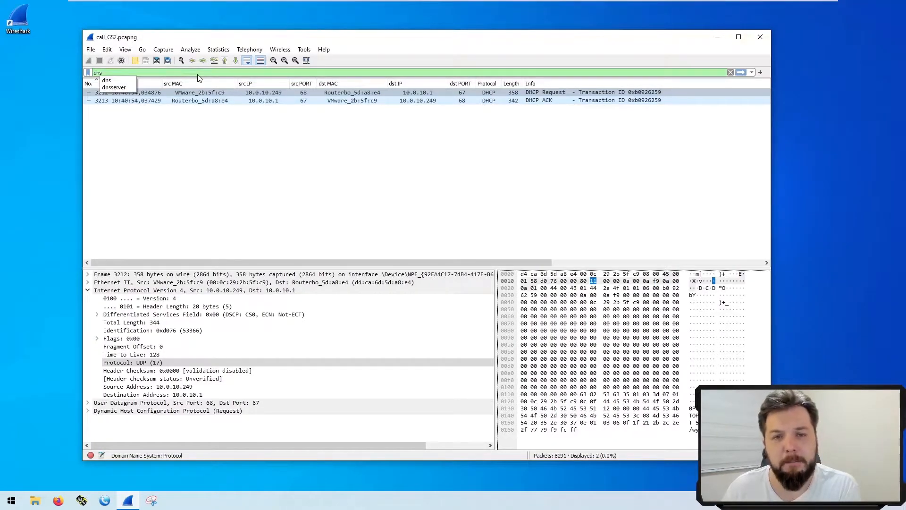
key(Return)
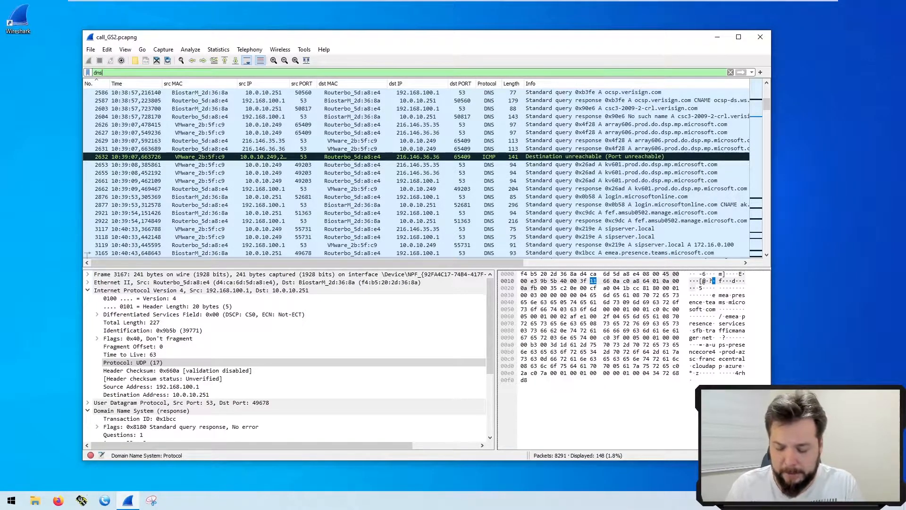
Restrict the DNS packets to one queried name with the filter "dns.qry.name==sipserver.local"
text(.q)
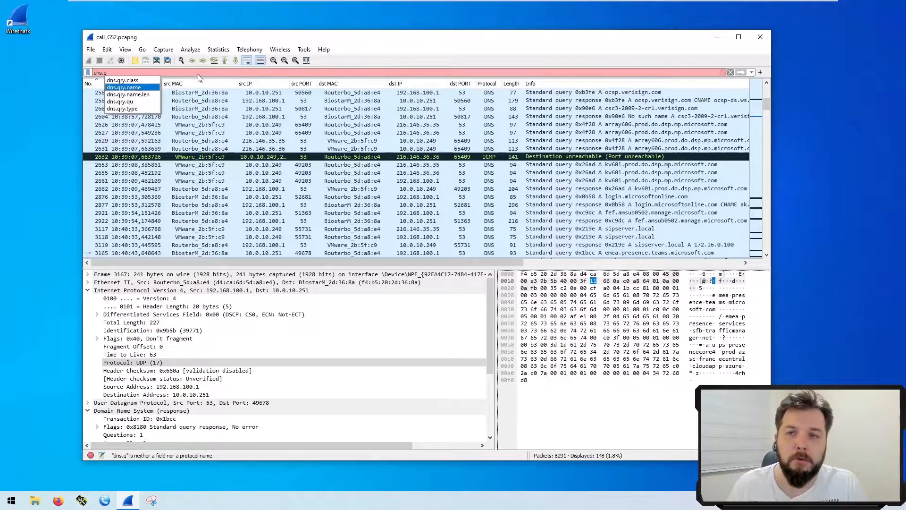
text(ry.name==sipserv)
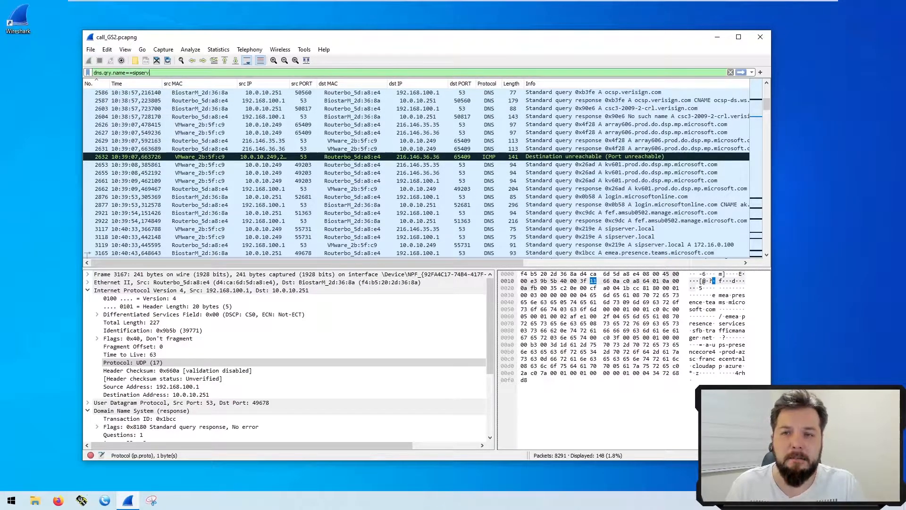
text(er.local)
key(Return)
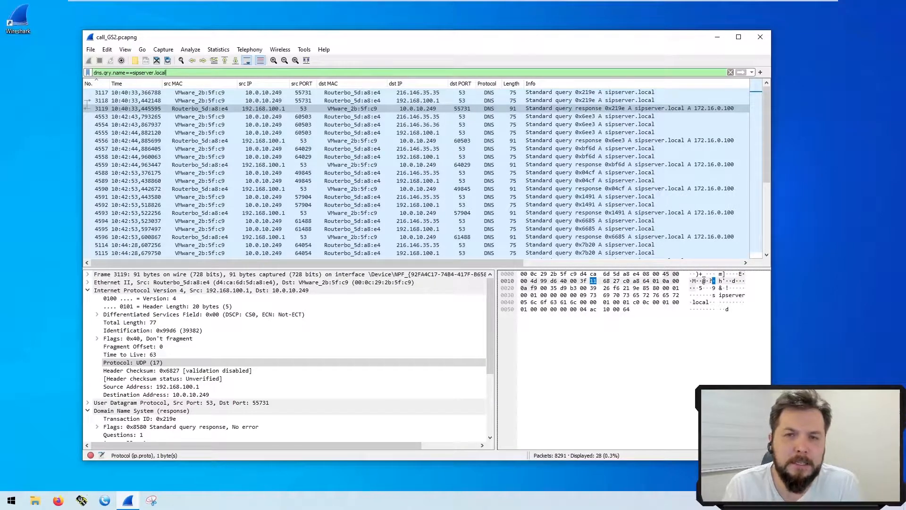
Examine which DNS servers receive and answer the sipserver.local queries, comparing 216.146.35.35 with 192.168.100.1
click(431, 92)
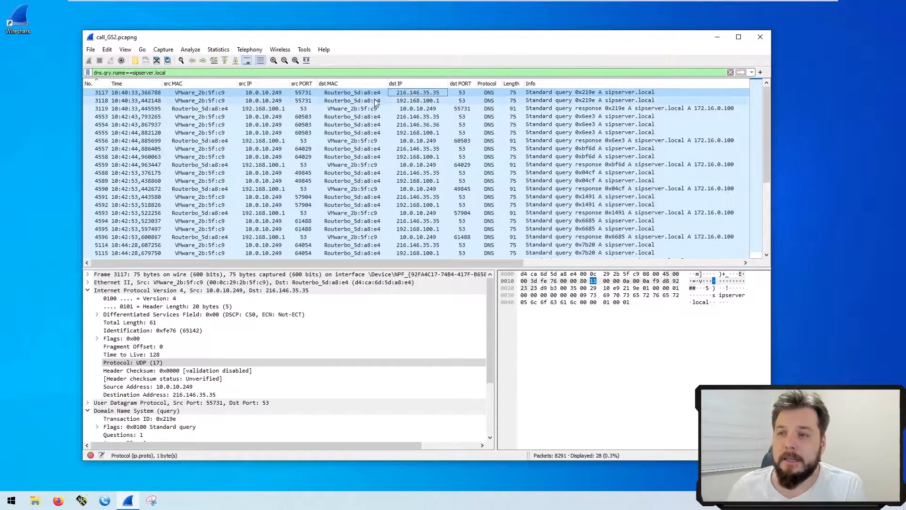
click(632, 93)
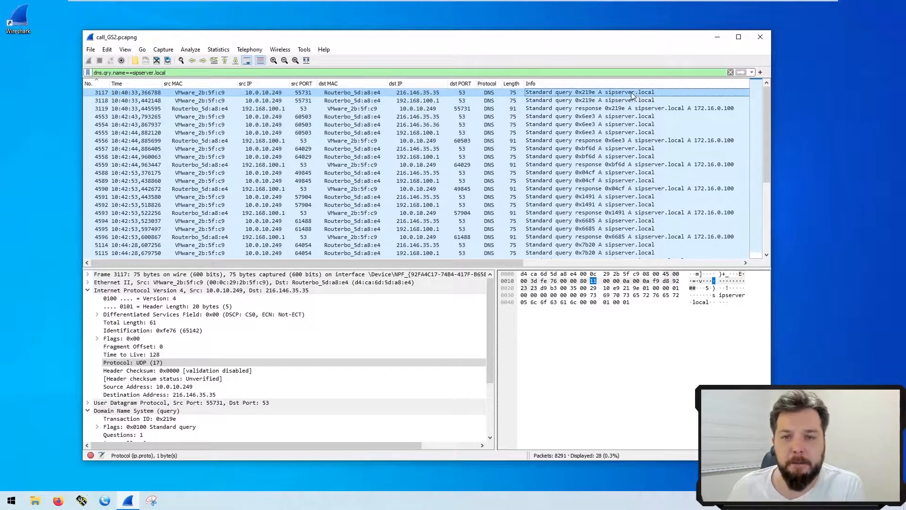
click(425, 101)
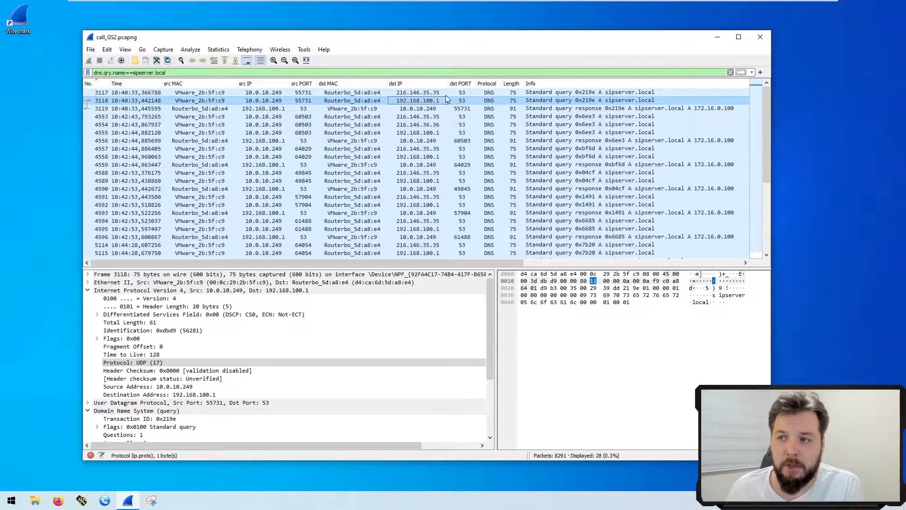
click(263, 140)
click(276, 214)
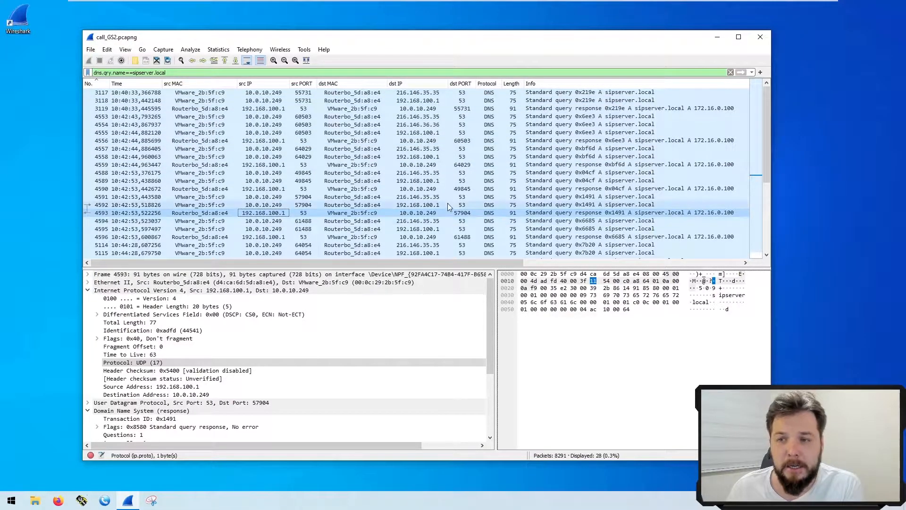
click(407, 199)
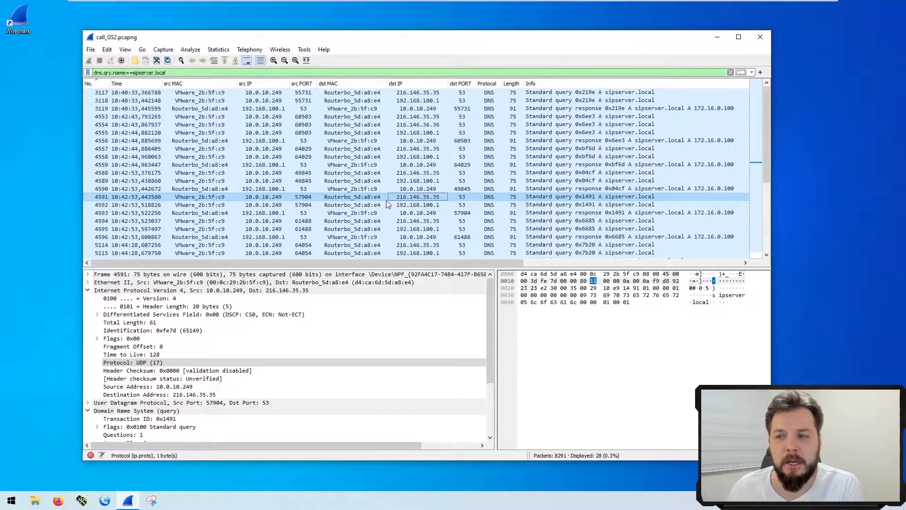
scroll(386, 204, down, 2)
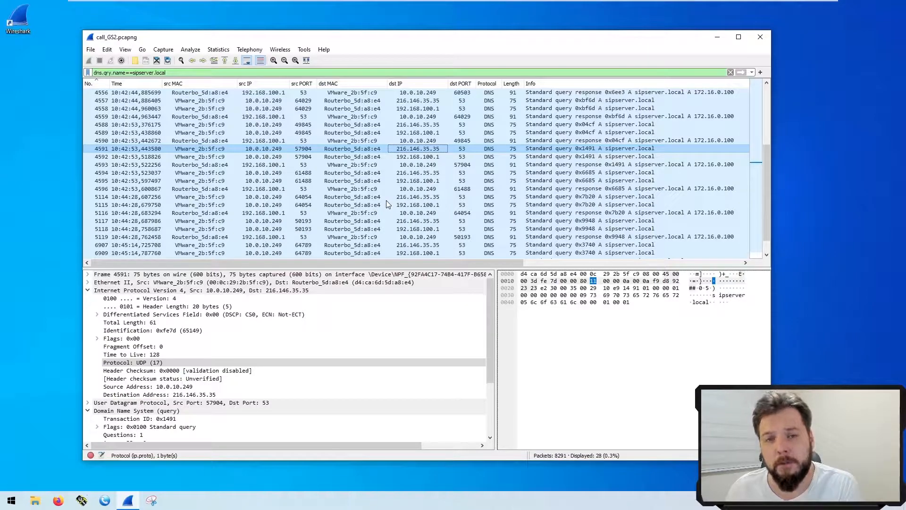
Extend the display filter to "dns.qry.name==sipserver.local and ip.addr==192.168.100.1" and apply it
click(246, 73)
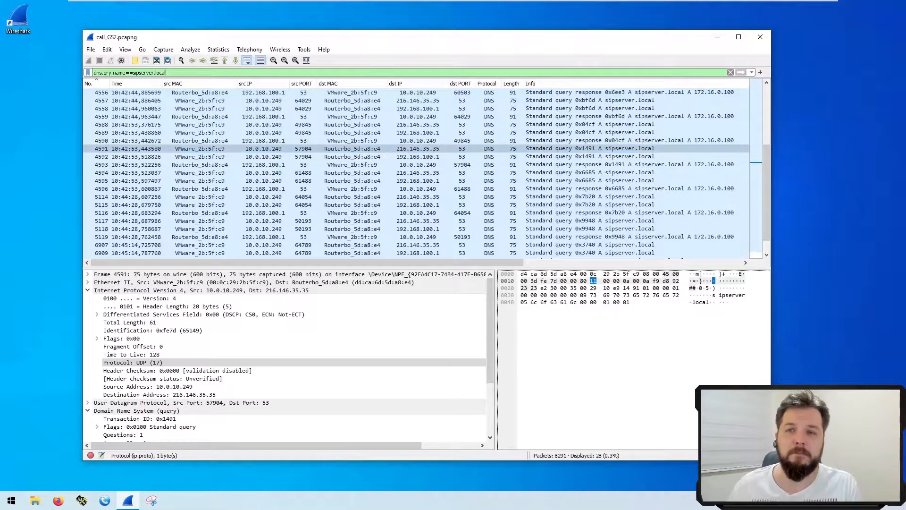
text(and ip)
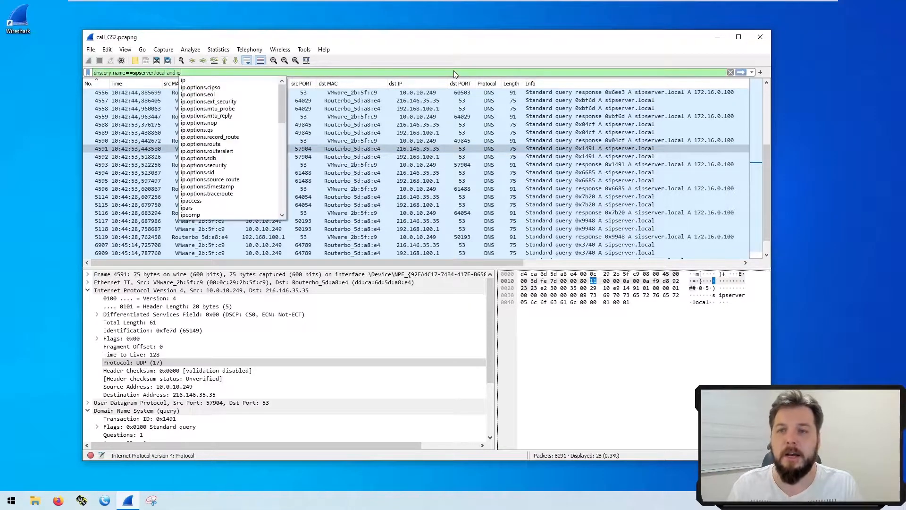
text(.addr==192.16)
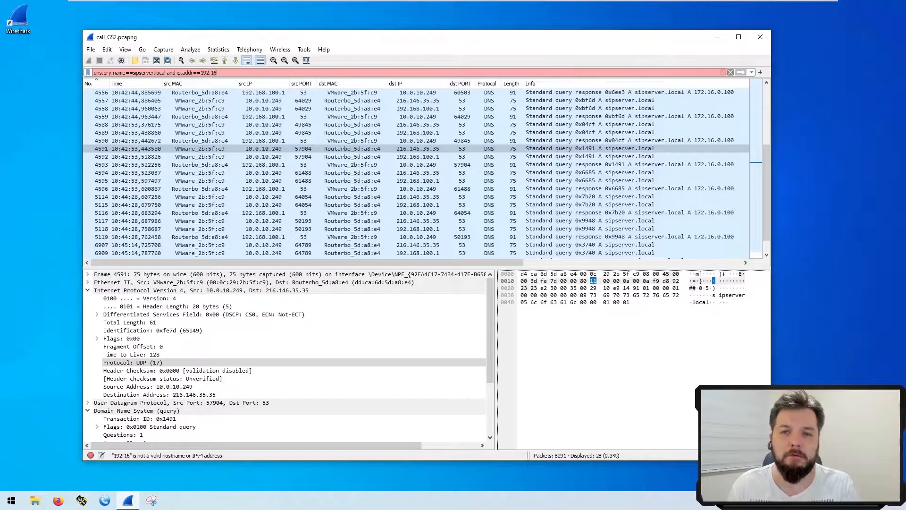
text(8.100.1)
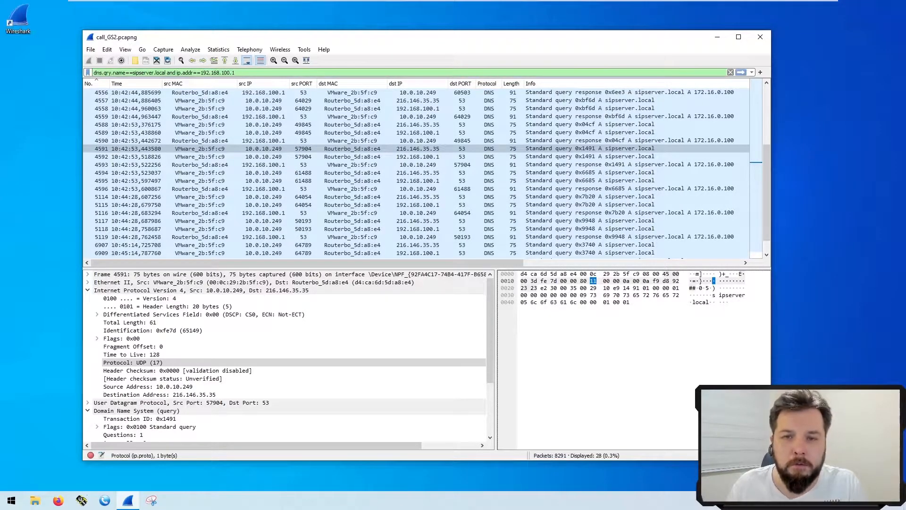
key(Return)
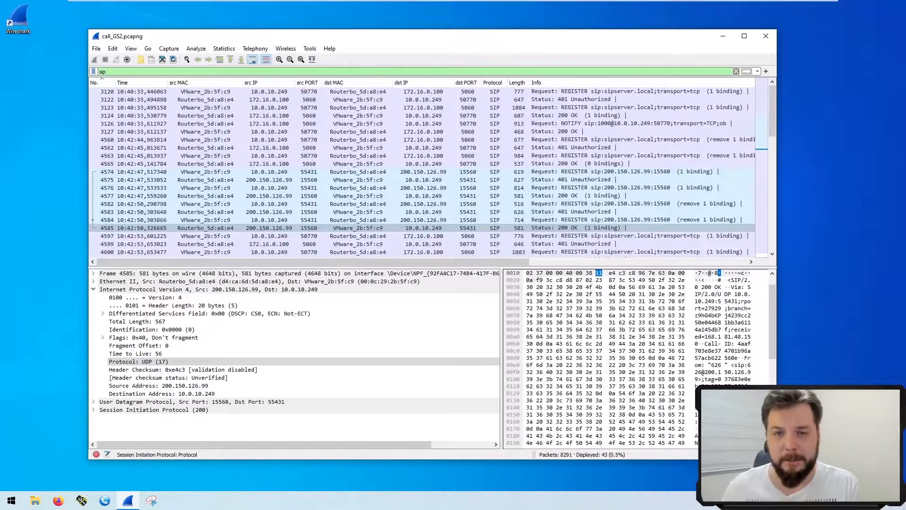
Show SIP and DNS packets together by extending the "sip" display filter to "sip or dns"
key(ctrl+a)
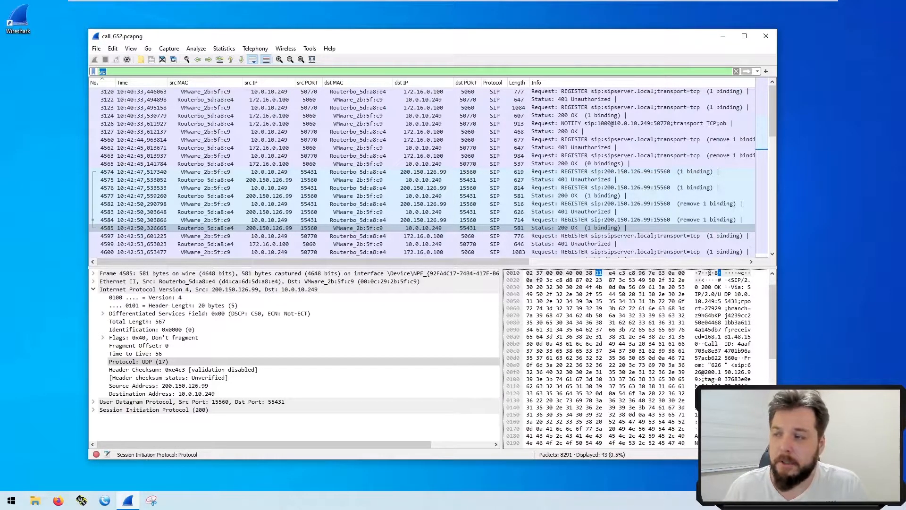
key(Return)
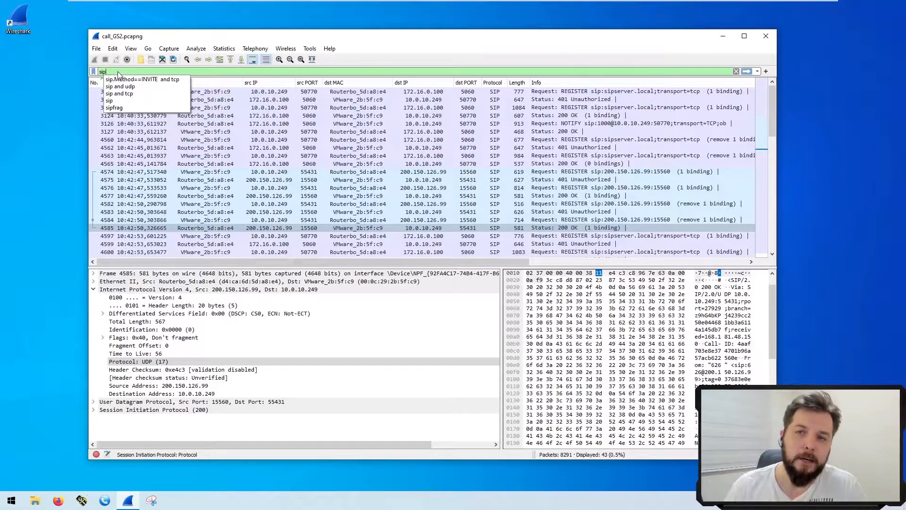
text(or dns)
key(Return)
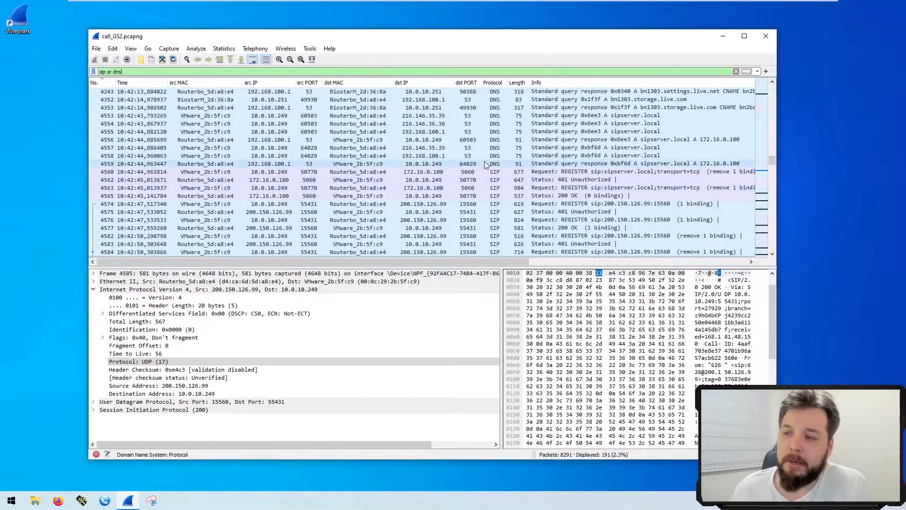
Examine the mixed packet list, comparing the SIP REGISTER exchanges with the preceding sipserver.local lookups and the unrelated DNS queries
click(496, 180)
click(495, 187)
click(492, 196)
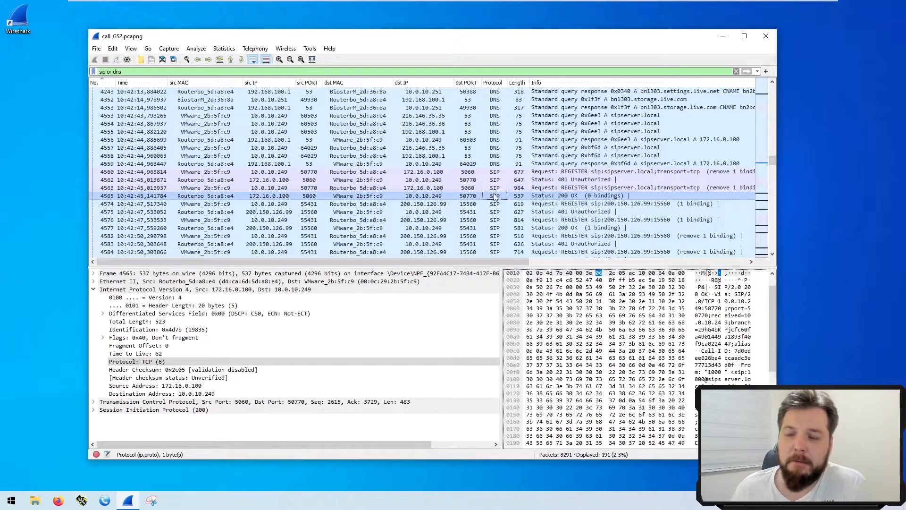
drag(496, 164, 497, 119)
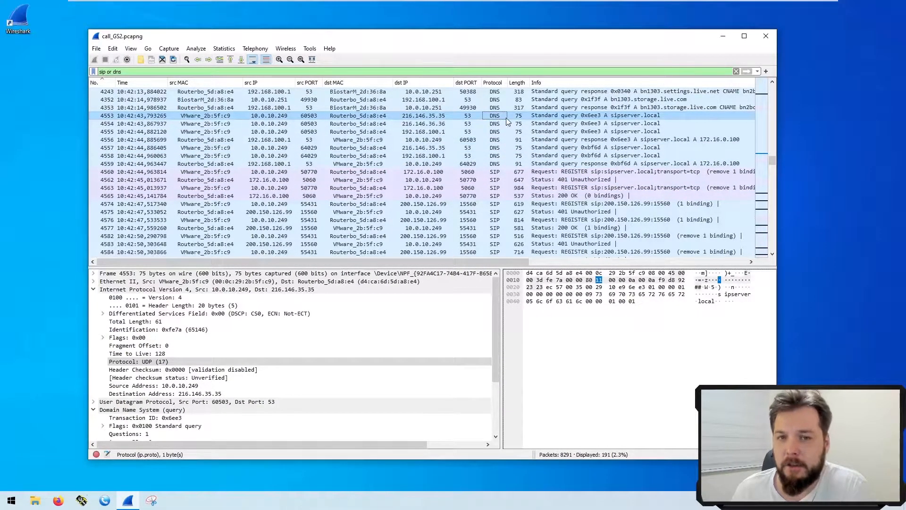
scroll(507, 137, down, 10)
scroll(521, 163, up, 15)
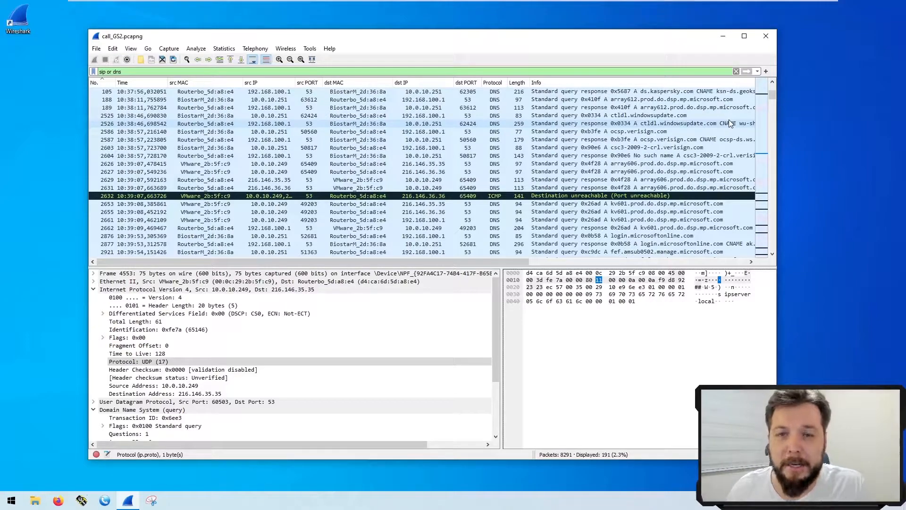
Replace the display filter with "sip or dns.qry.name==sipserver.local" and apply it
click(736, 72)
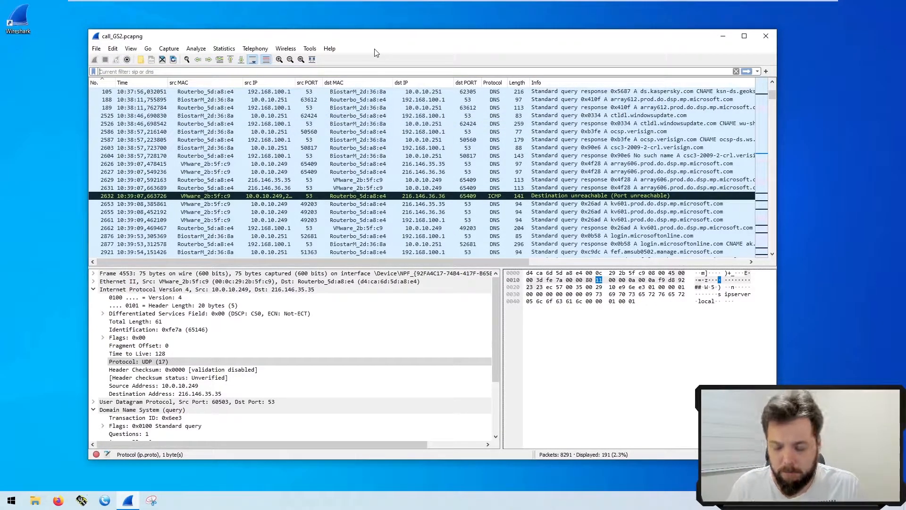
text(sip or dns.q)
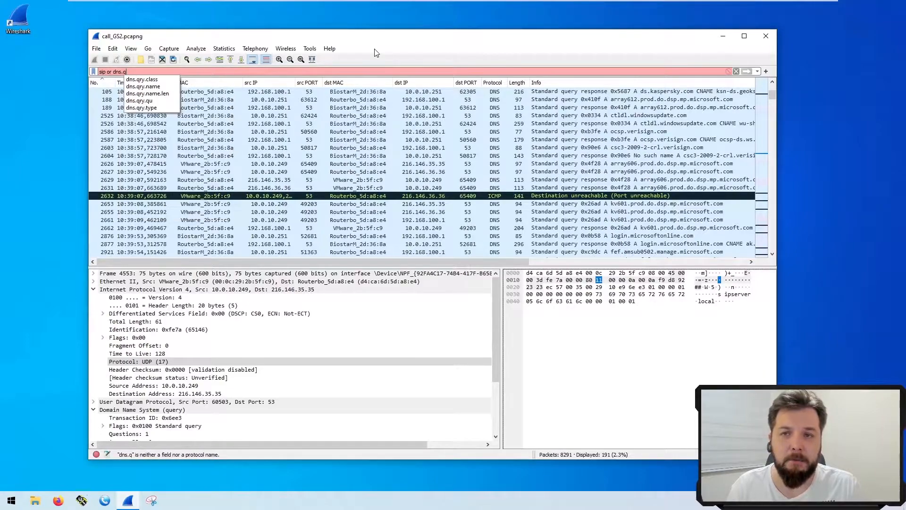
text(ry.name==)
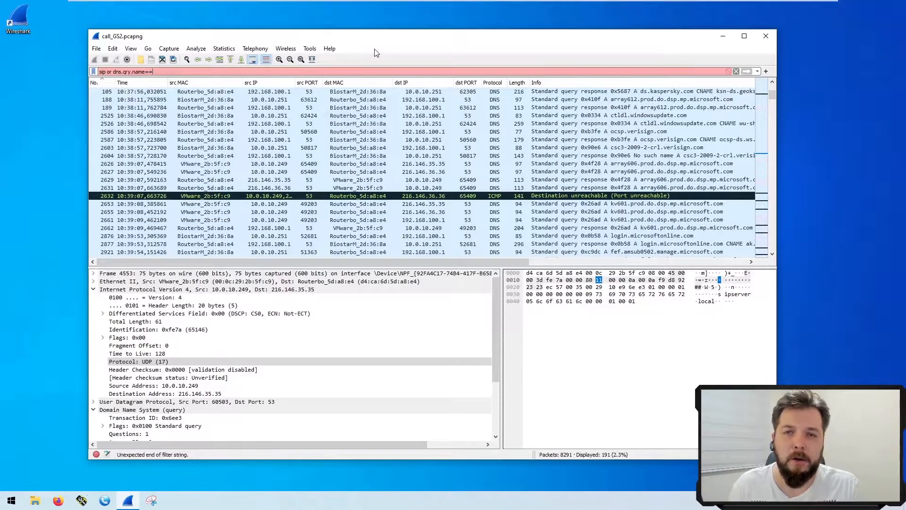
text(sipserver.loca)
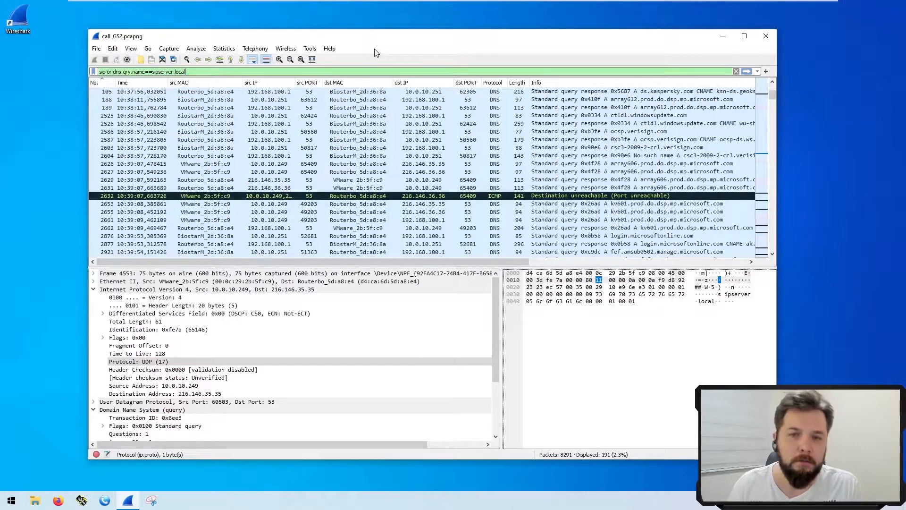
text(l)
key(Return)
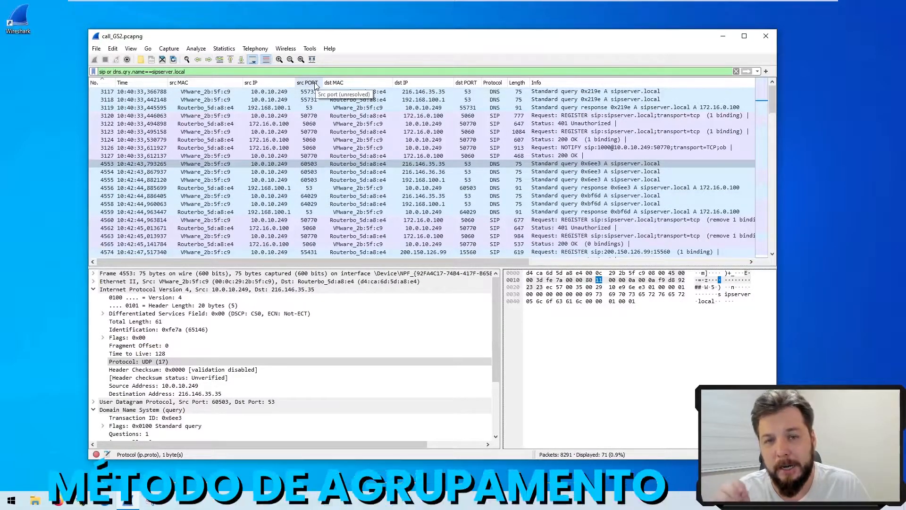
Group the DNS condition with a server address so the applied filter reads "sip or (dns.qry.name==sipserver.local and ip.addr==192.168.100.1)"
key(ctrl+shift+Left)
key(Right)
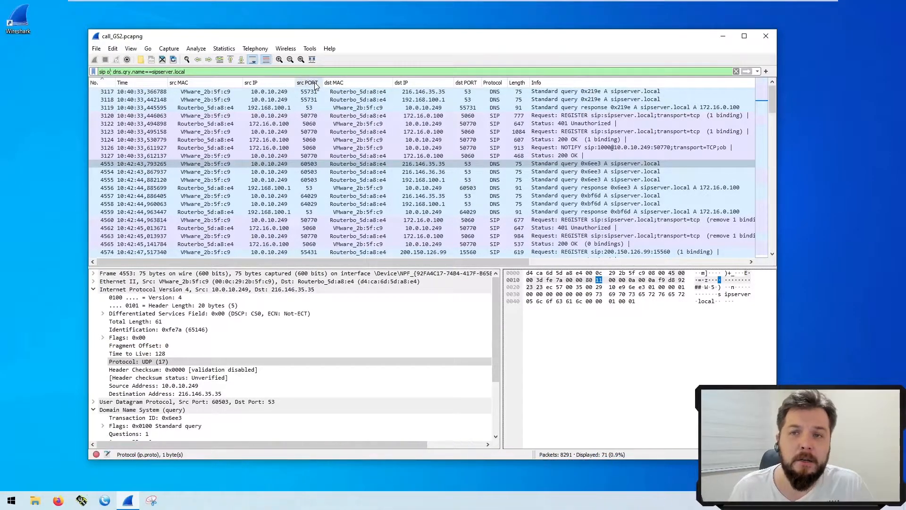
key(shift+Right)
key(shift+Right)
key(Right)
key(Right)
key(Right)
key(Left)
text(()
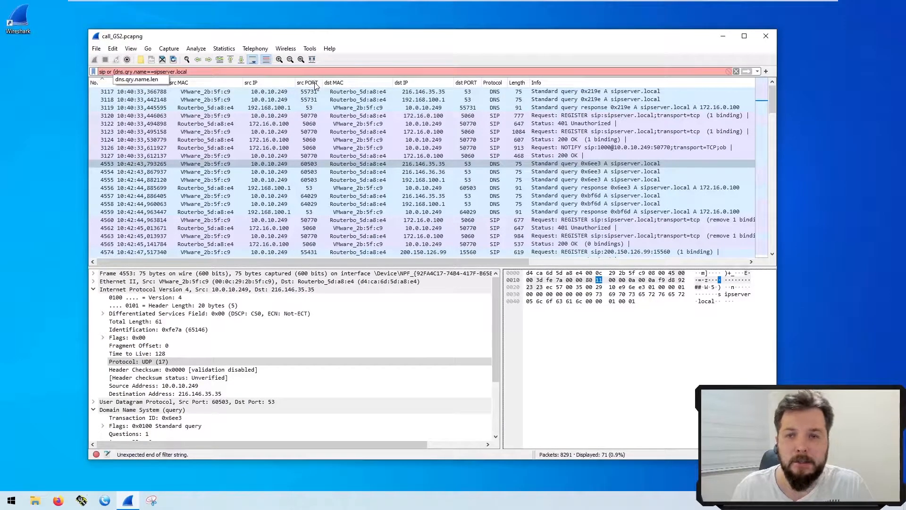
key(End)
text(an)
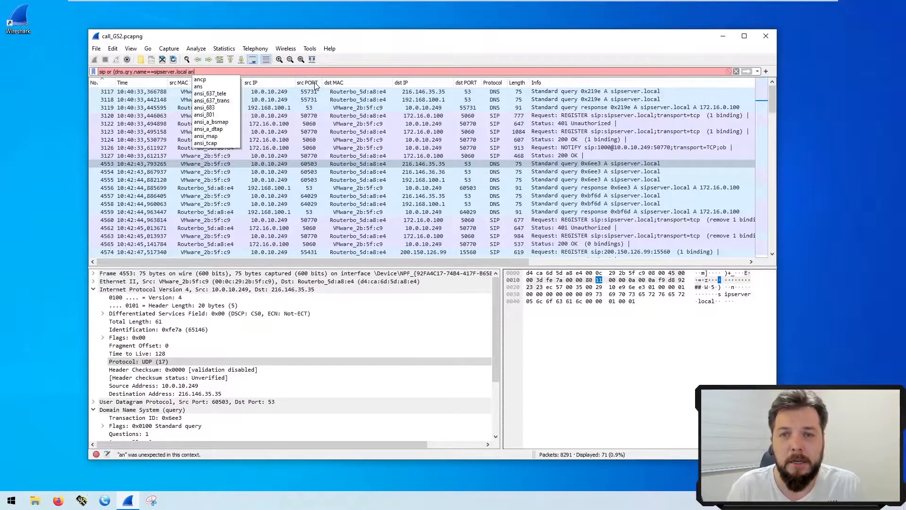
text(d ip.addr==192.168.10)
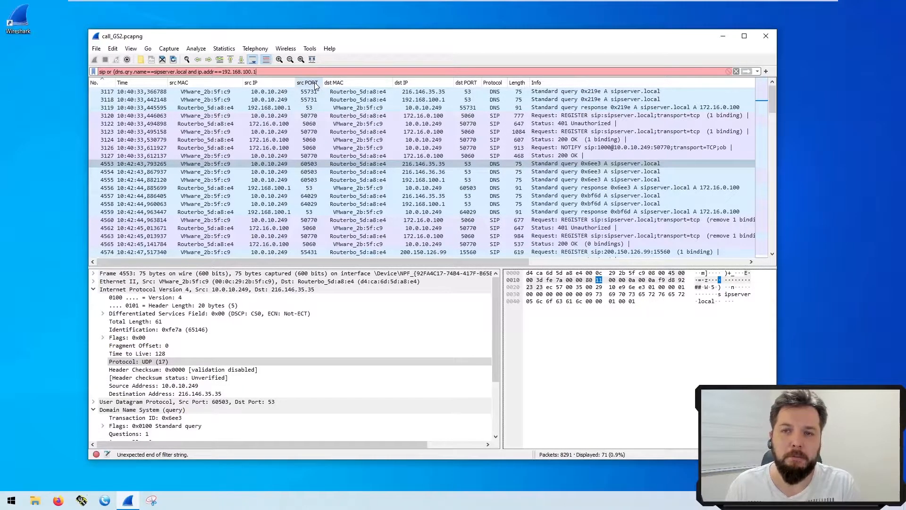
text(0.1))
click(406, 72)
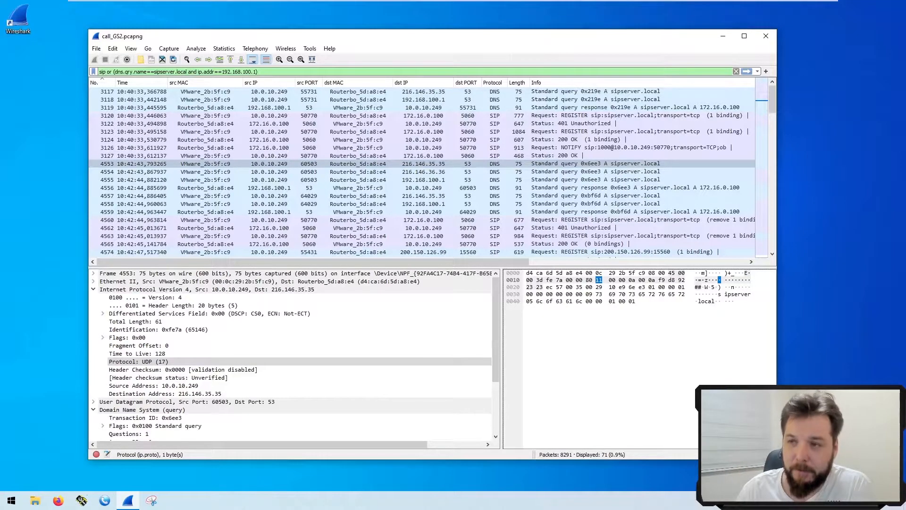
key(Return)
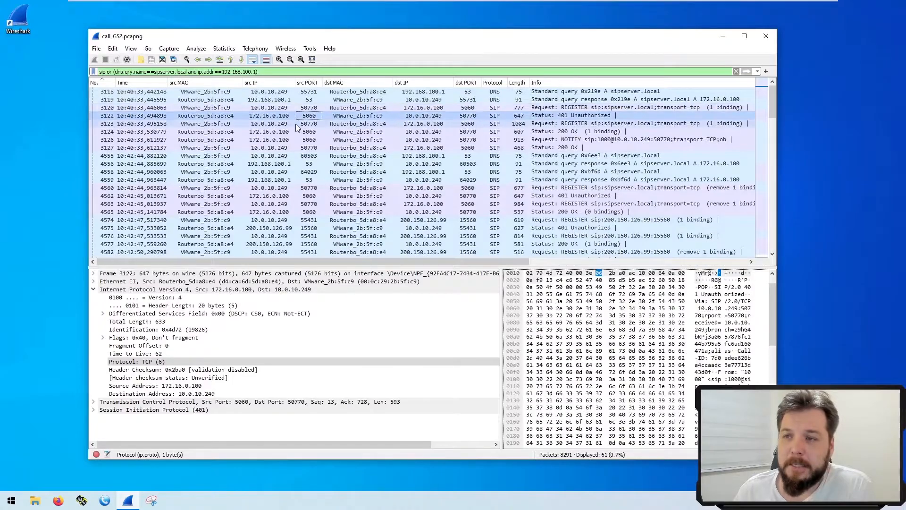
Check the SIP packets from 172.16.0.100 and the sipserver.local DNS queries and responses exchanged with 192.168.100.1
click(290, 139)
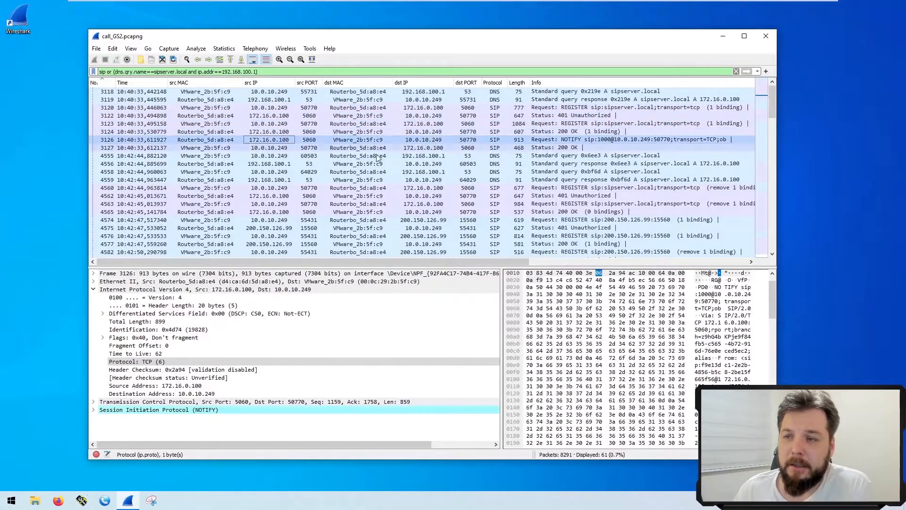
click(557, 163)
click(439, 156)
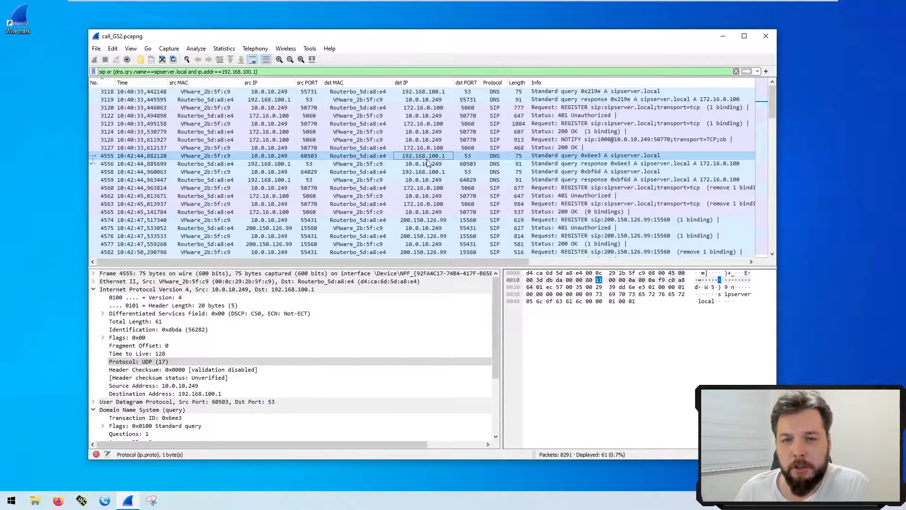
click(351, 164)
click(343, 172)
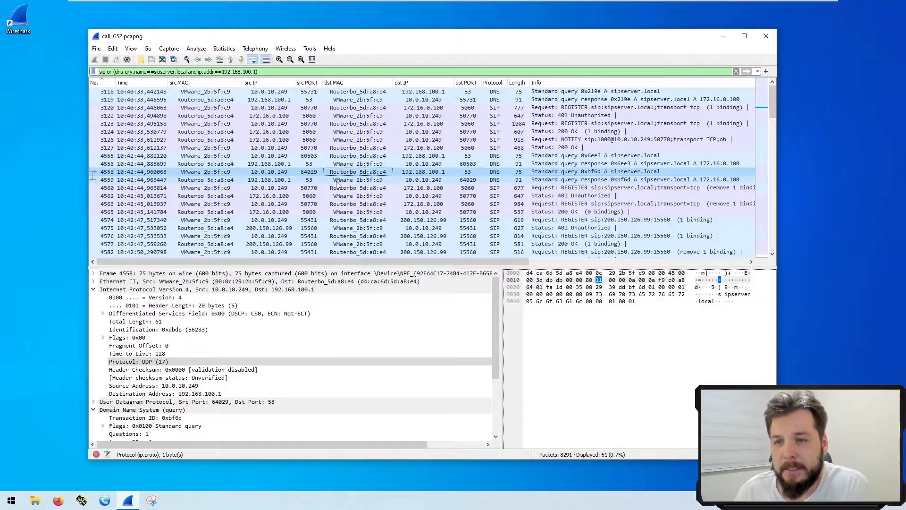
click(336, 180)
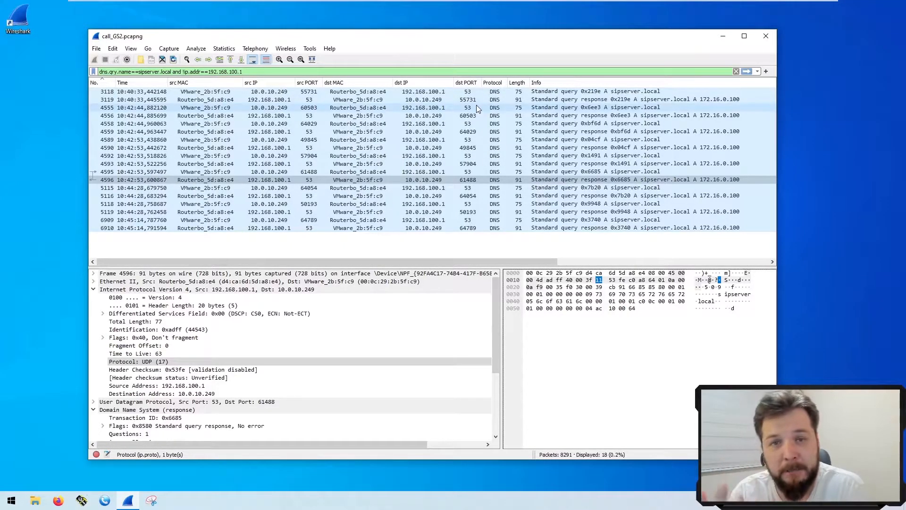
Apply the filter "dns.qry.name==sipserver.local and !ip.addr==192.168.100.1" and check the destination addresses of the matching queries
key(Return)
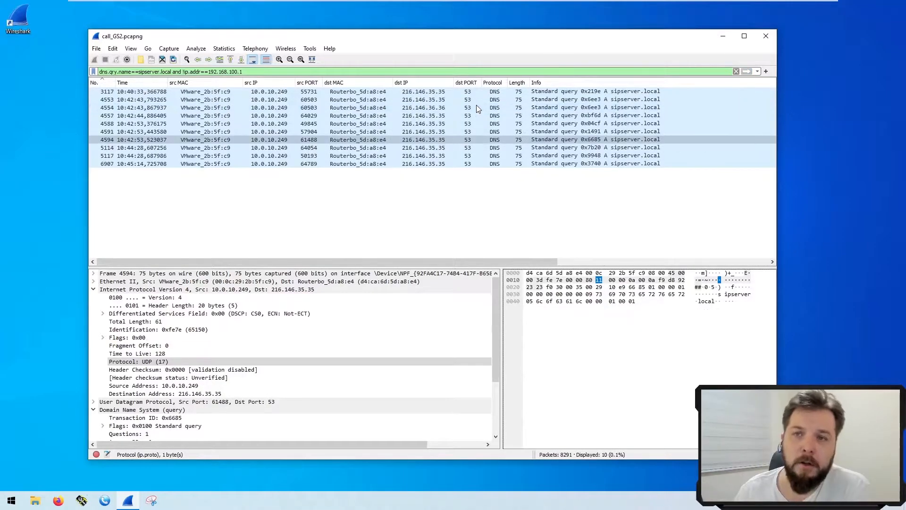
drag(99, 71, 129, 72)
drag(139, 72, 234, 67)
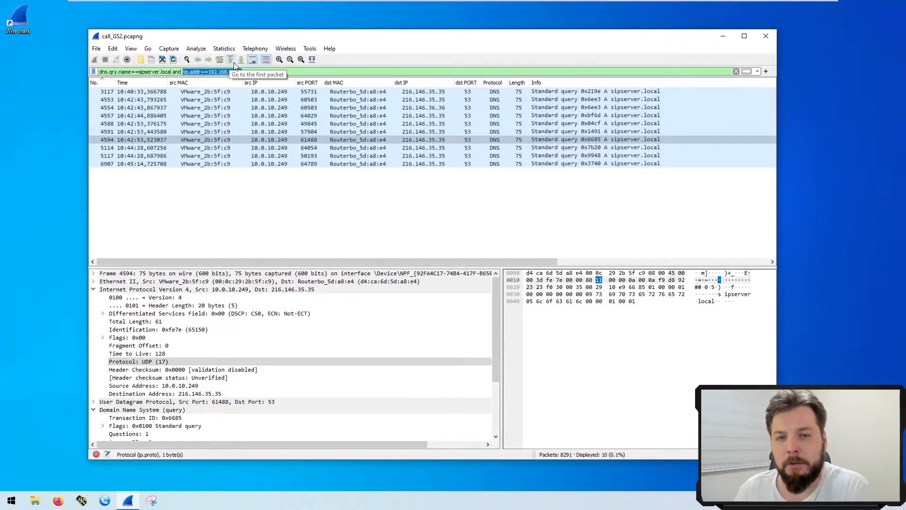
click(408, 186)
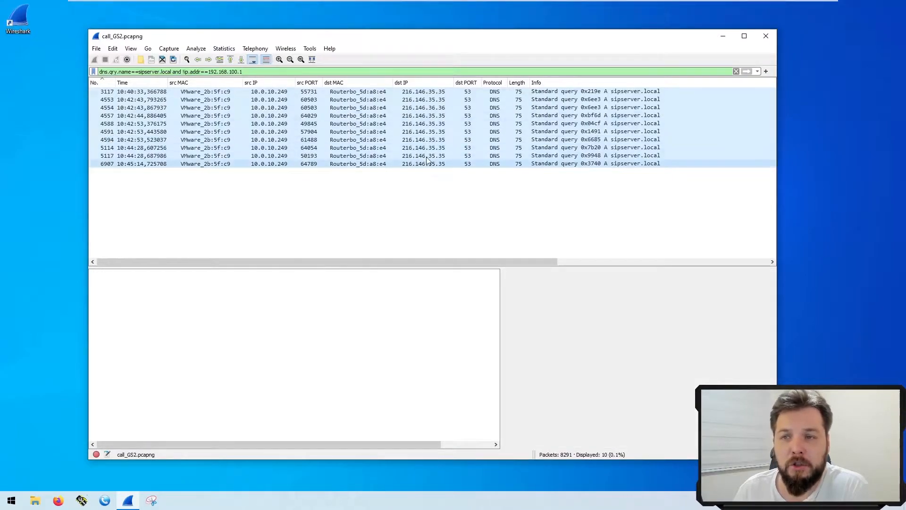
click(629, 92)
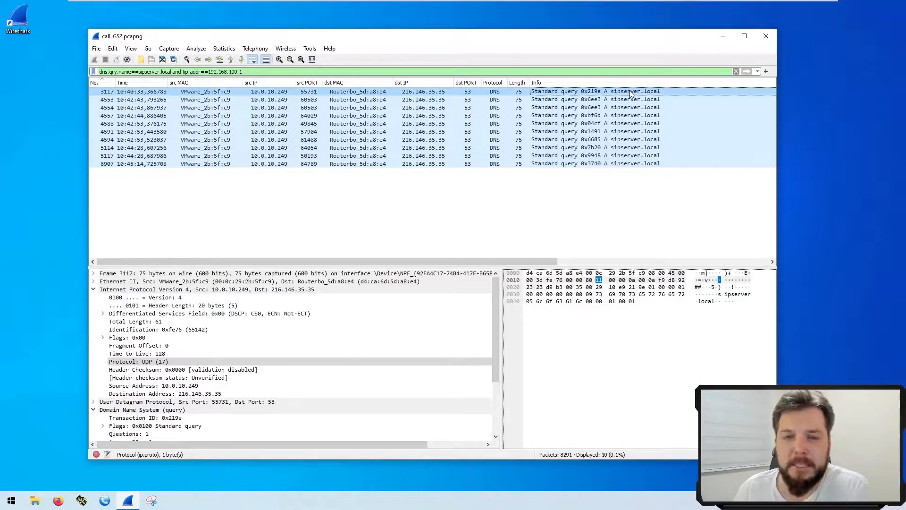
click(418, 93)
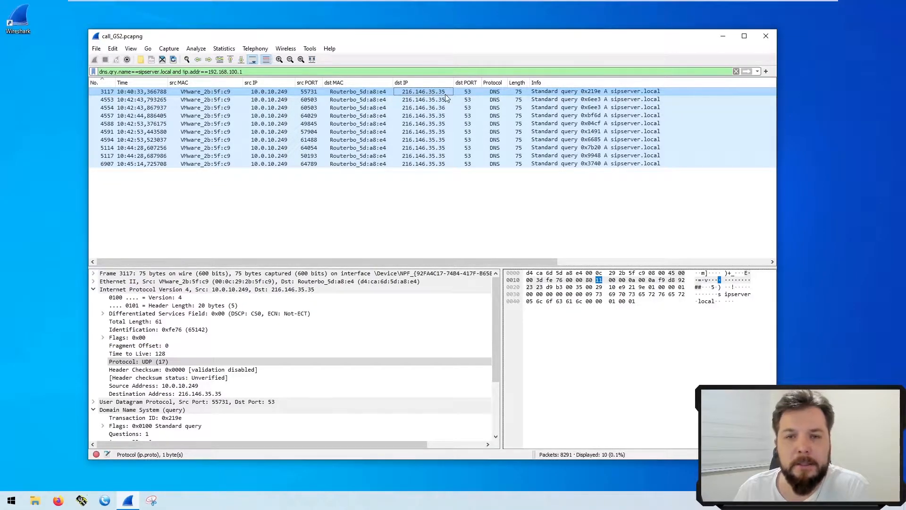
click(279, 186)
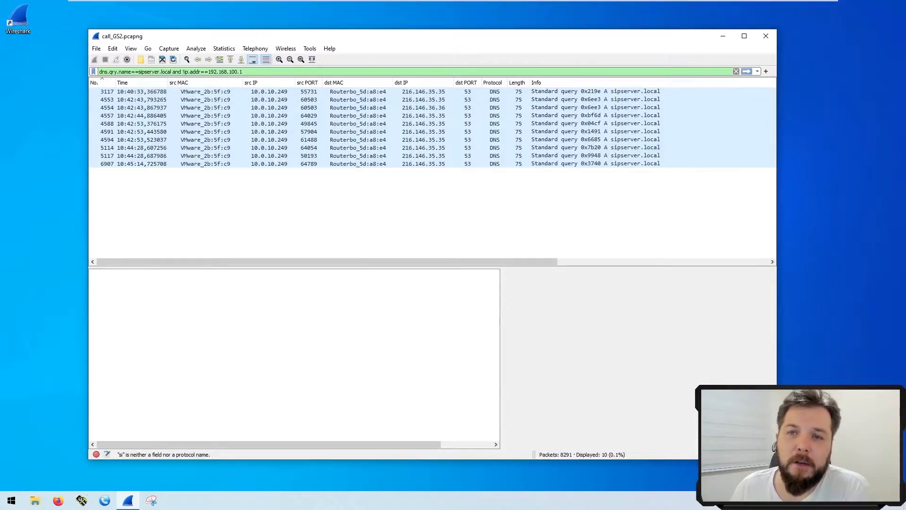
Remove the negation from the IP address condition and apply "dns.qry.name==sipserver.local and ip.addr==192.168.100.1"
key(Delete)
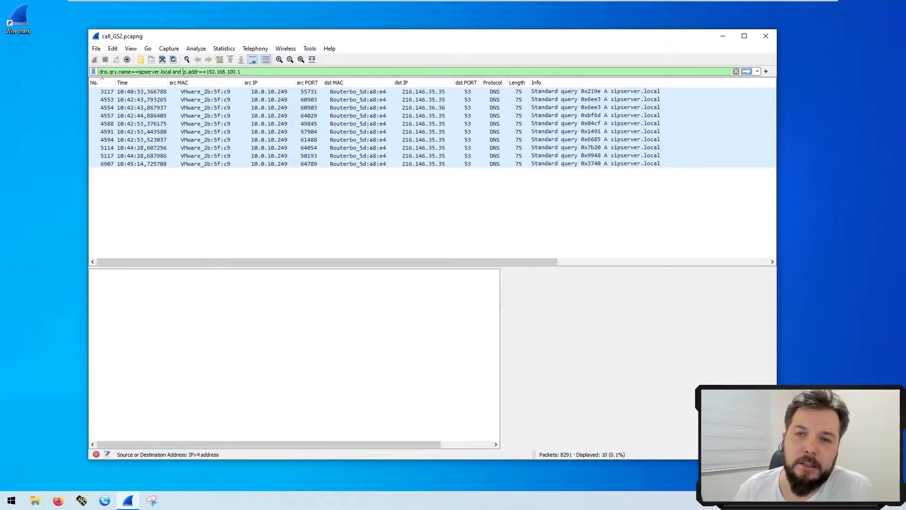
key(Return)
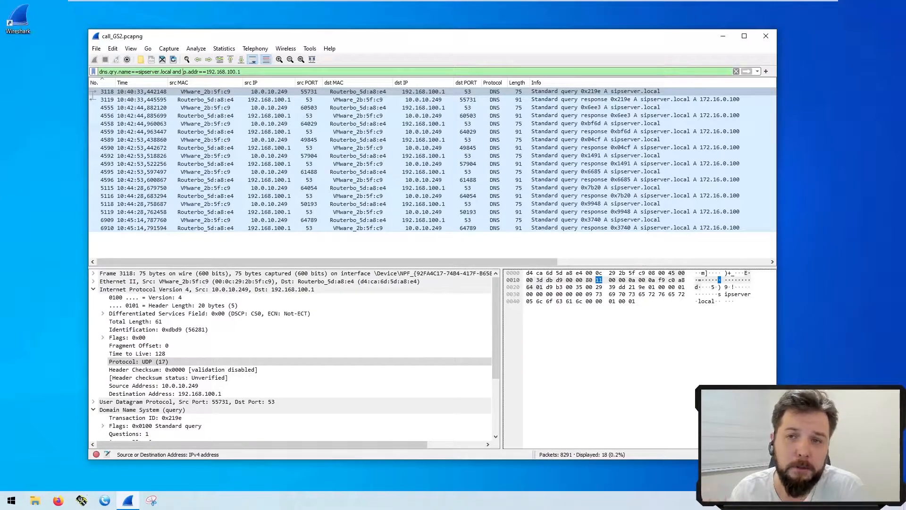
key(Home)
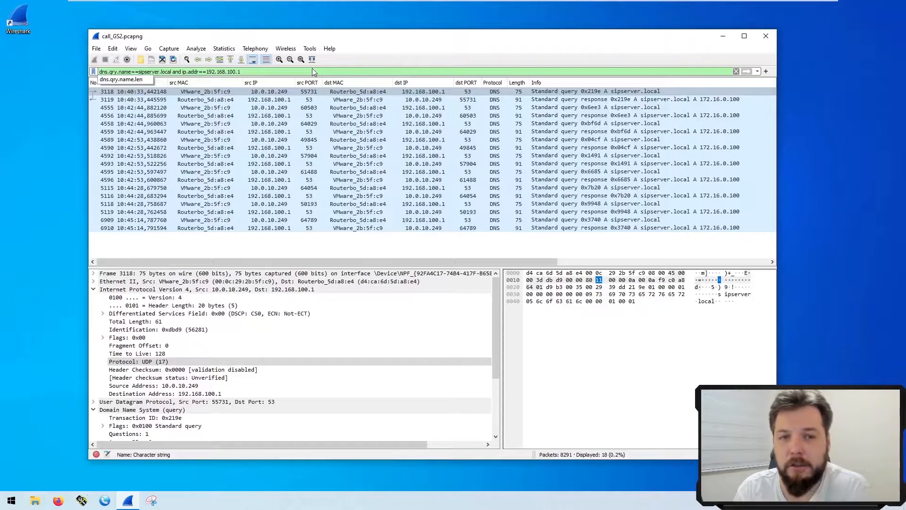
Add an opening parenthesis before the DNS query name condition and apply the filter
text(()
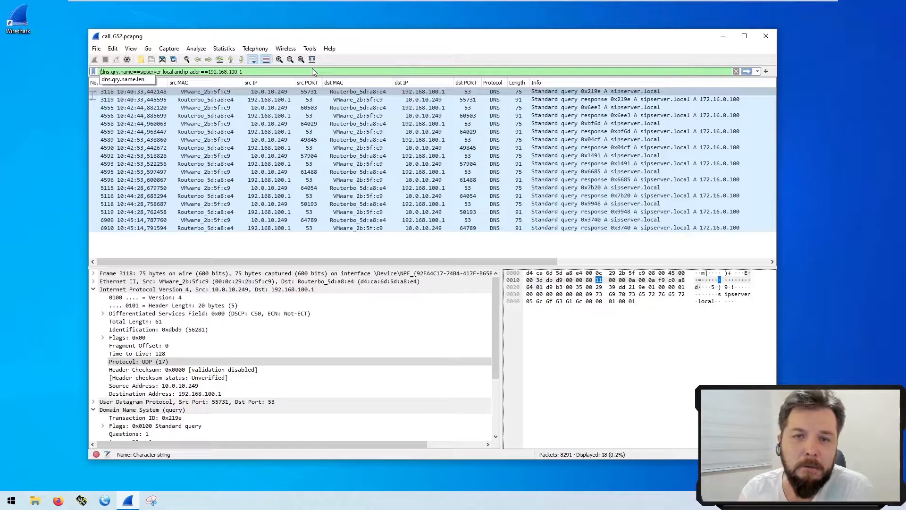
key(Return)
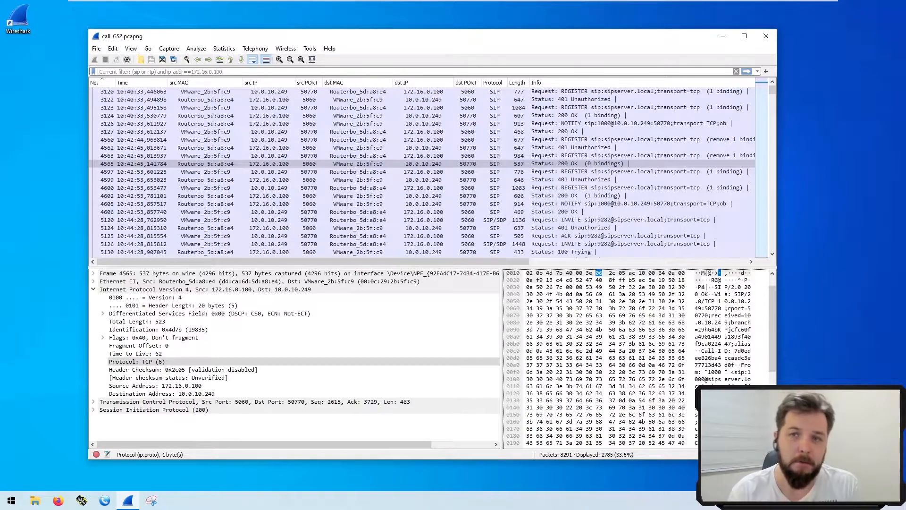
Apply the grouped protocol filter "(sip or rtp or dns or icmp)"
text(()
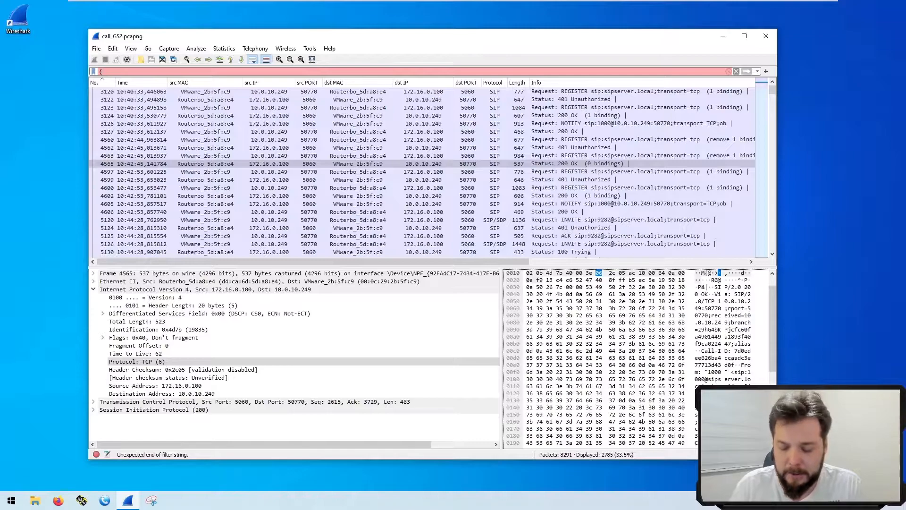
text(sip or rtp or)
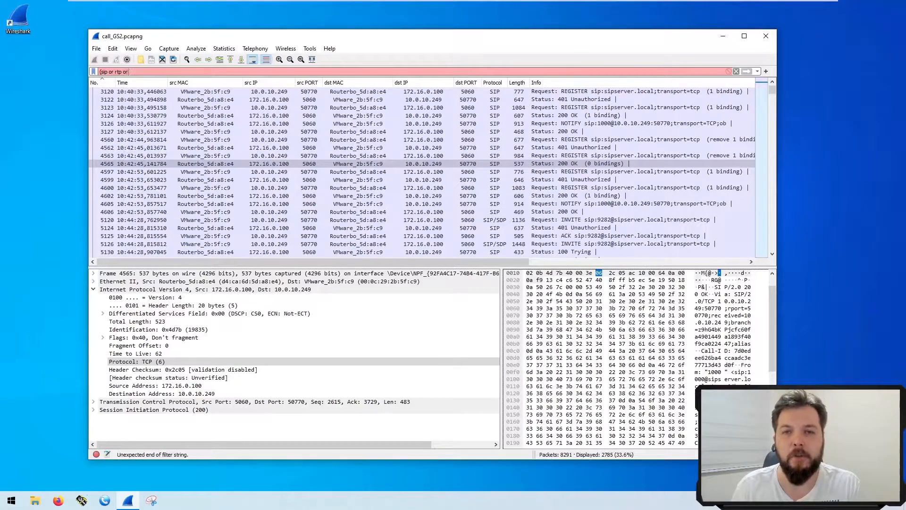
text( dns or icmp))
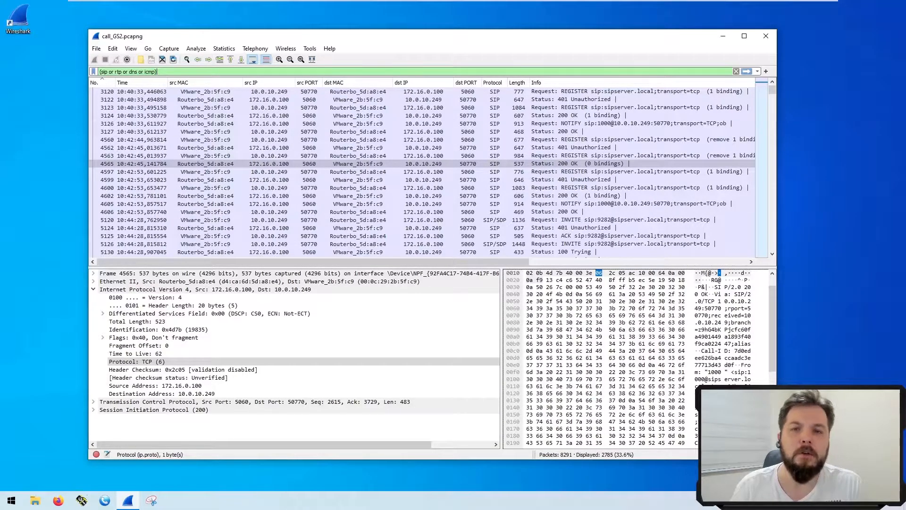
key(Return)
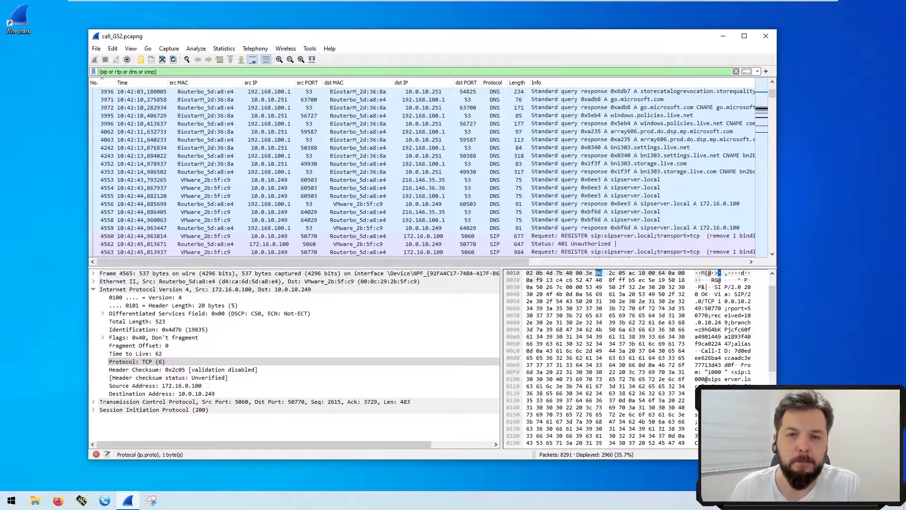
Restrict the grouped protocols to one host by adding "and ip.addr==172.16.0.100" and apply the filter
text(and )
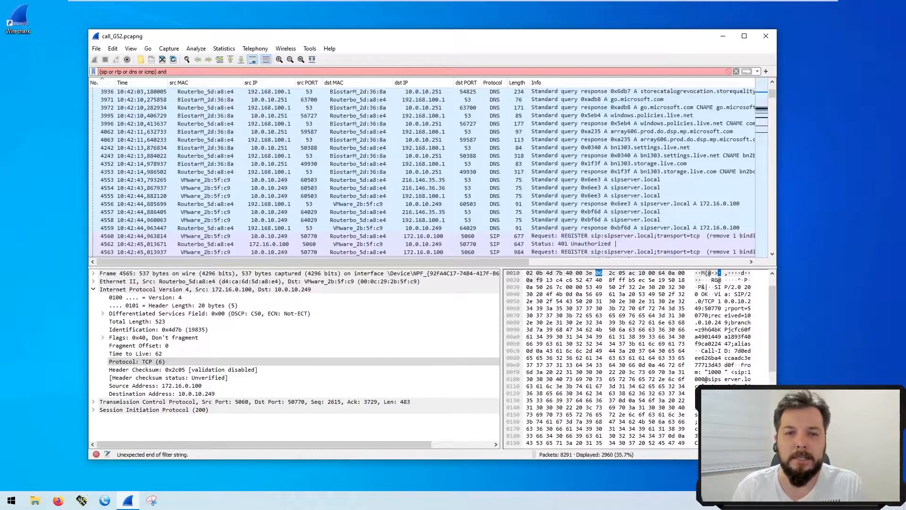
text(ip)
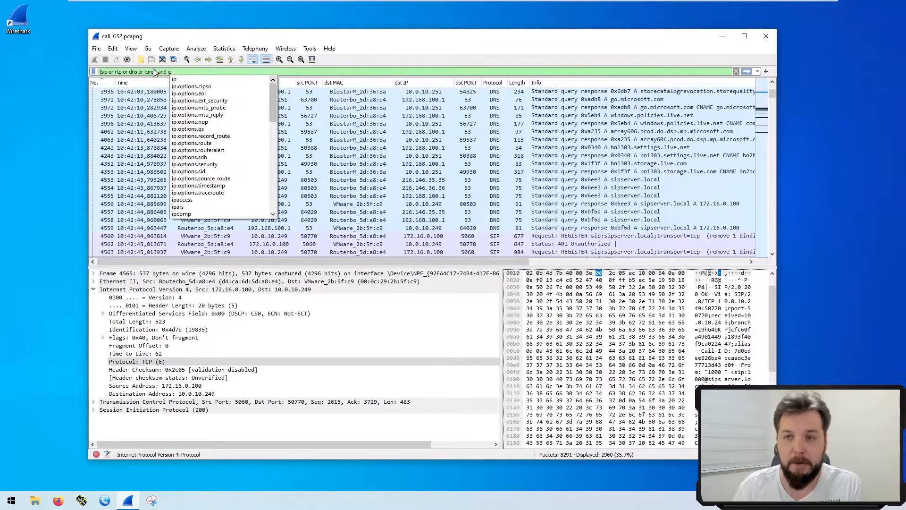
text(.addr==172.16.0.100)
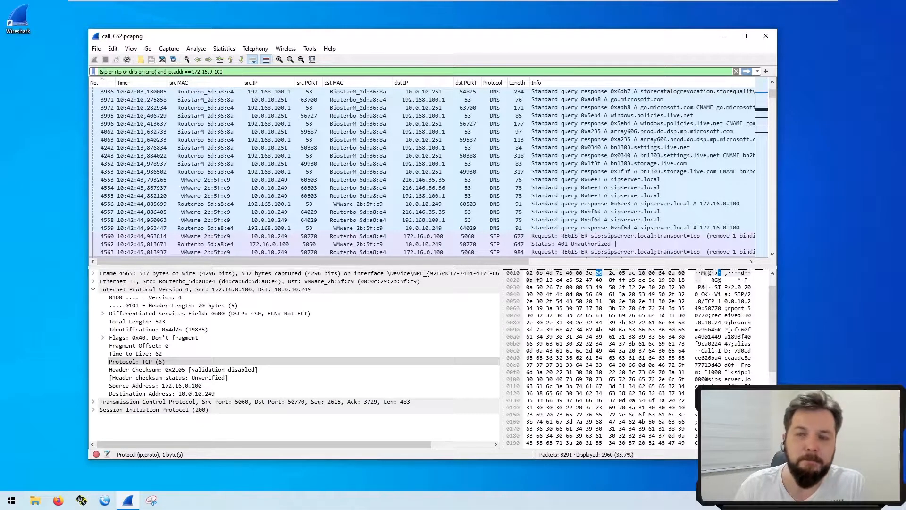
key(Return)
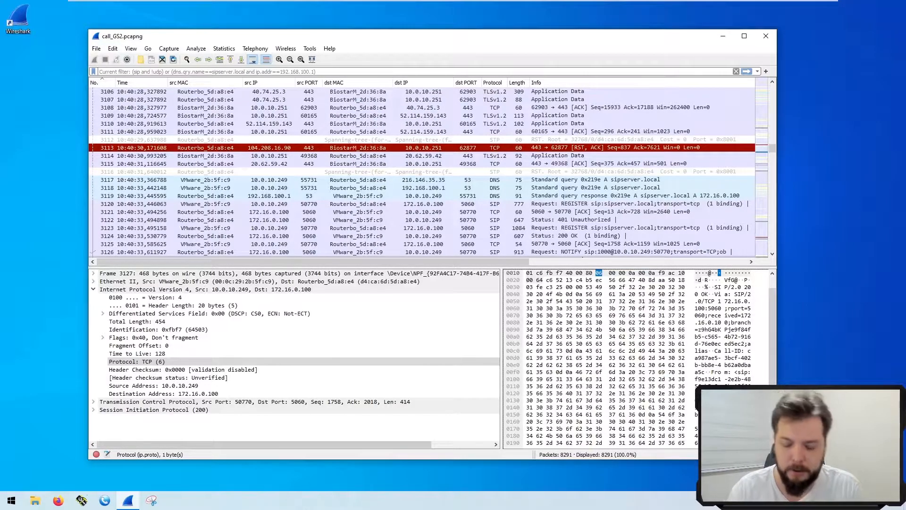
Replace the filter with "sip and !udp" and apply it to exclude SIP traffic over UDP
text(sip and )
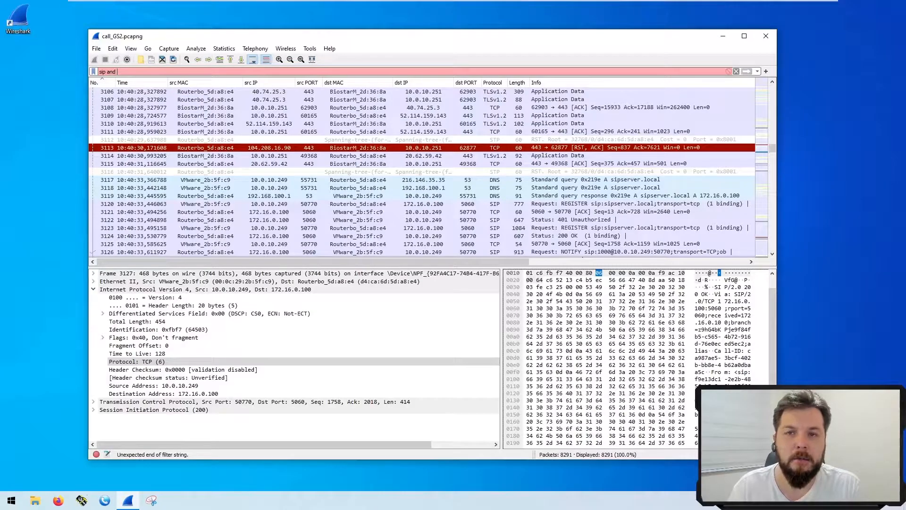
text(!udp)
key(Return)
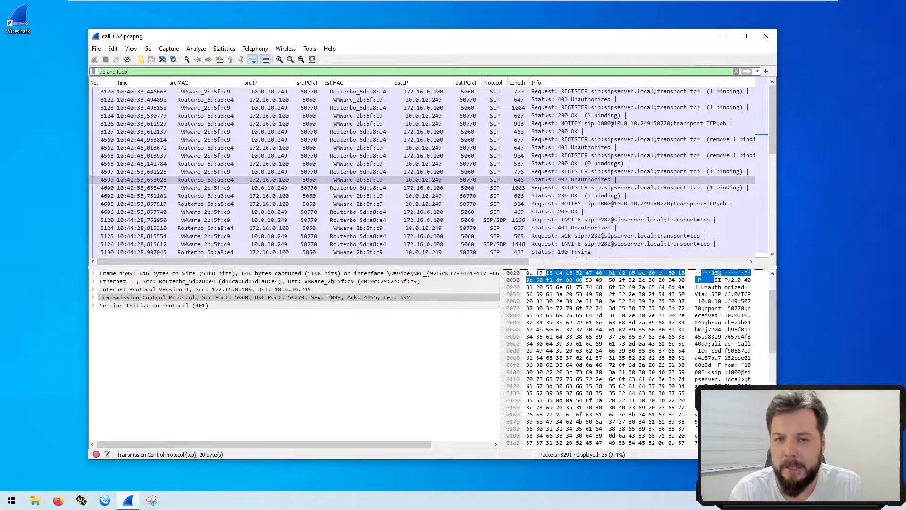
Group the SIP condition in parentheses and add DNS so the applied filter reads "(sip and !udp) or dns"
key(Home)
text(()
key(End)
text() or dns)
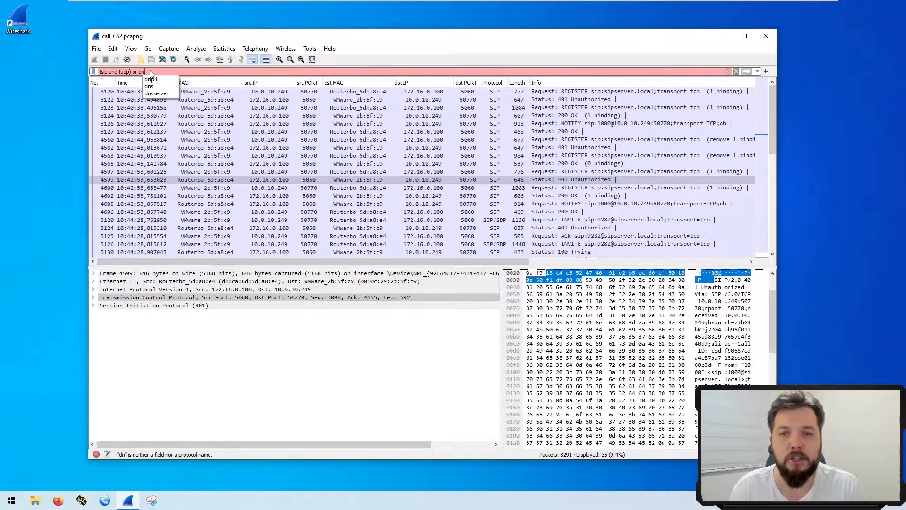
key(Return)
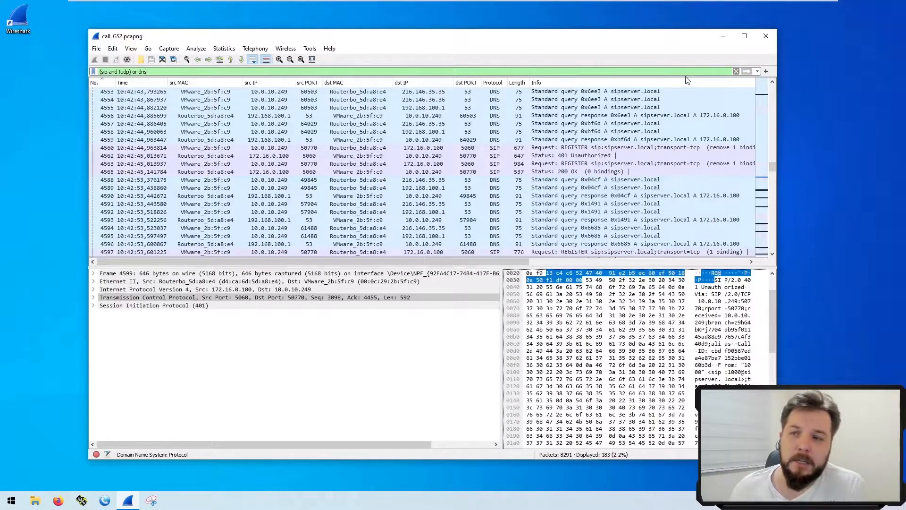
Inspect a sipserver.local DNS query, narrow the DNS condition to "dns.qry.name==sipserver.local" and apply the filter
scroll(719, 112, down, 10)
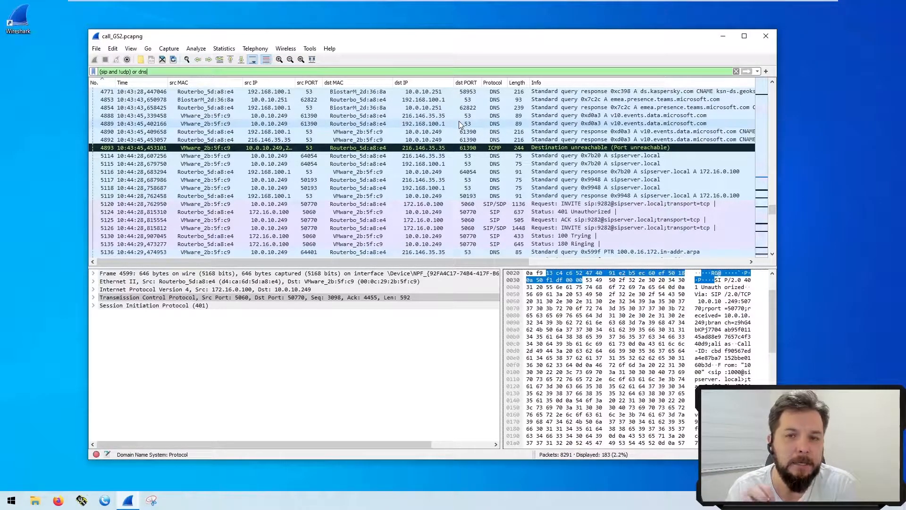
click(604, 163)
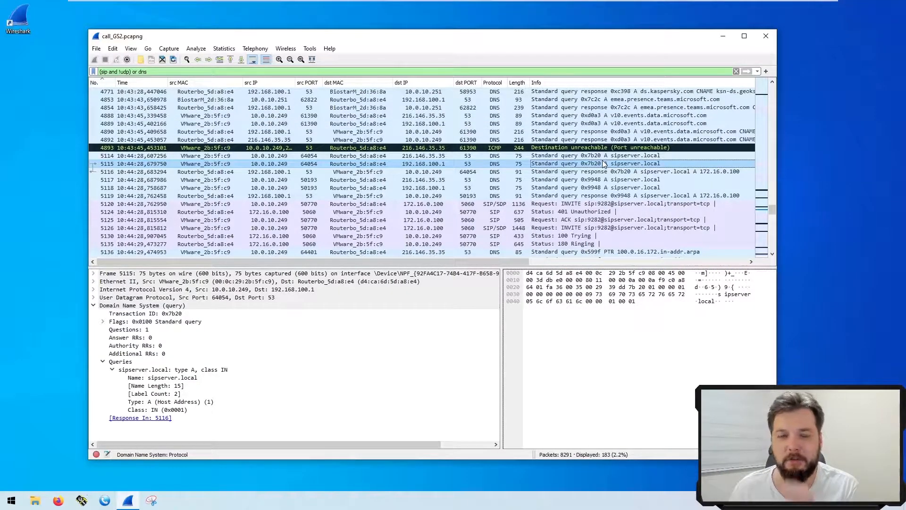
click(236, 72)
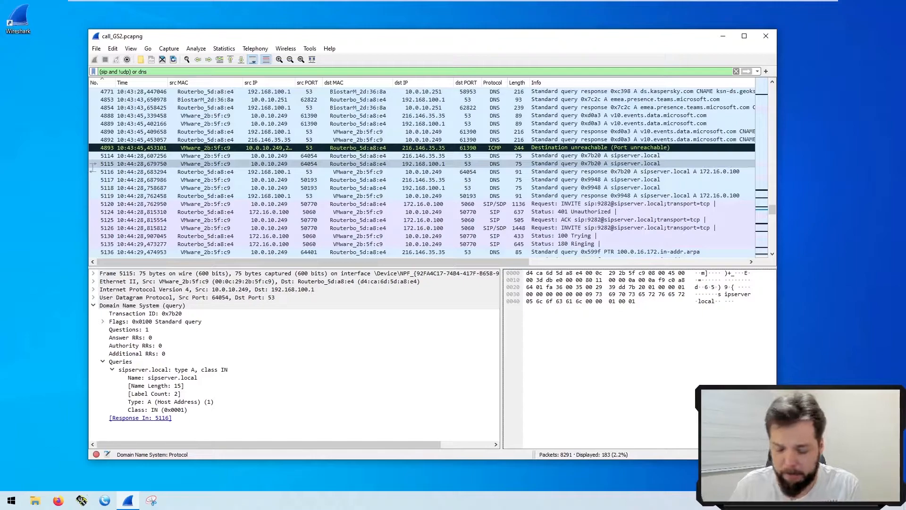
text(.qry.name==sipserver.local)
key(Return)
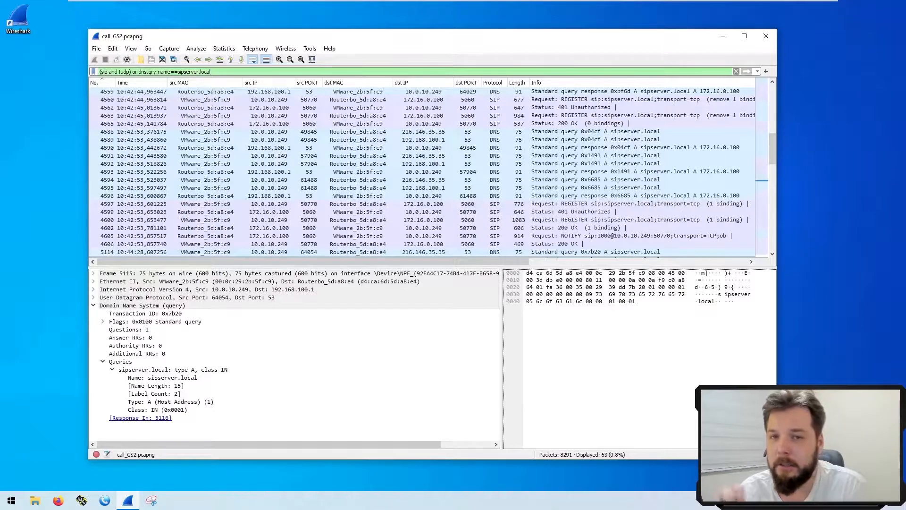
Extend the DNS condition to exclude the queried server, making it "(dns.qry.name==sipserver.local and !ip.addr==216.146.35.35)"
click(424, 132)
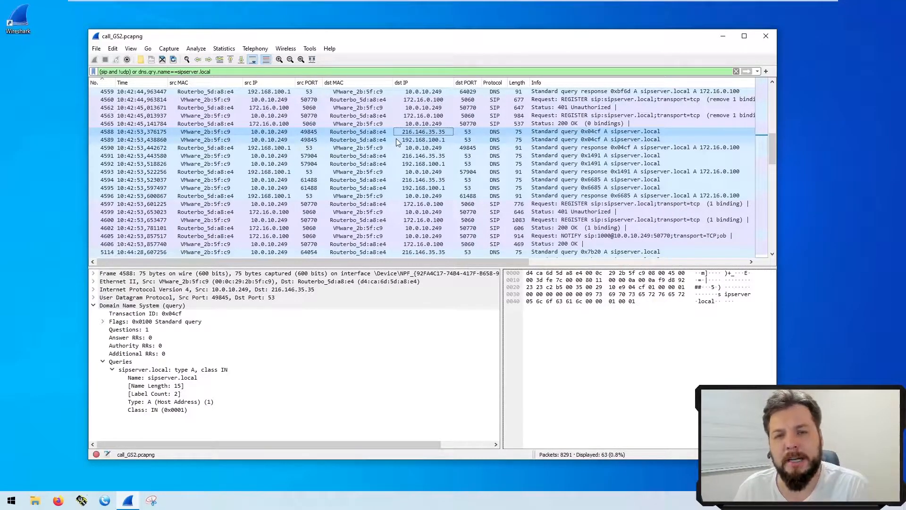
click(262, 71)
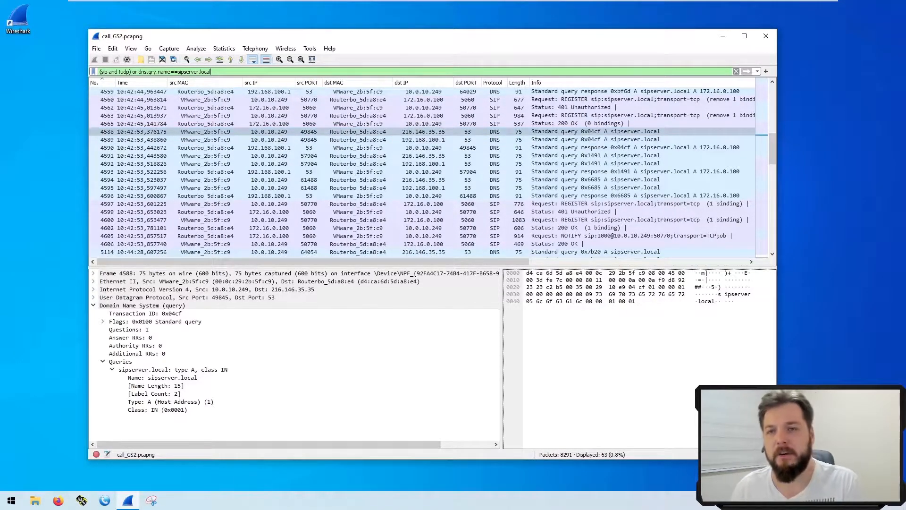
key(ctrl+Right)
key(ctrl+Right)
key(ctrl+Right)
text(()
key(End)
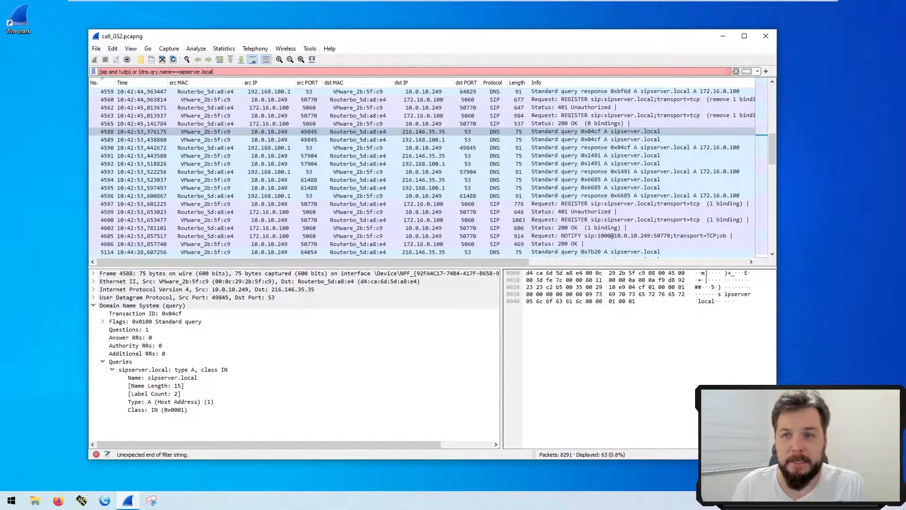
text(and !)
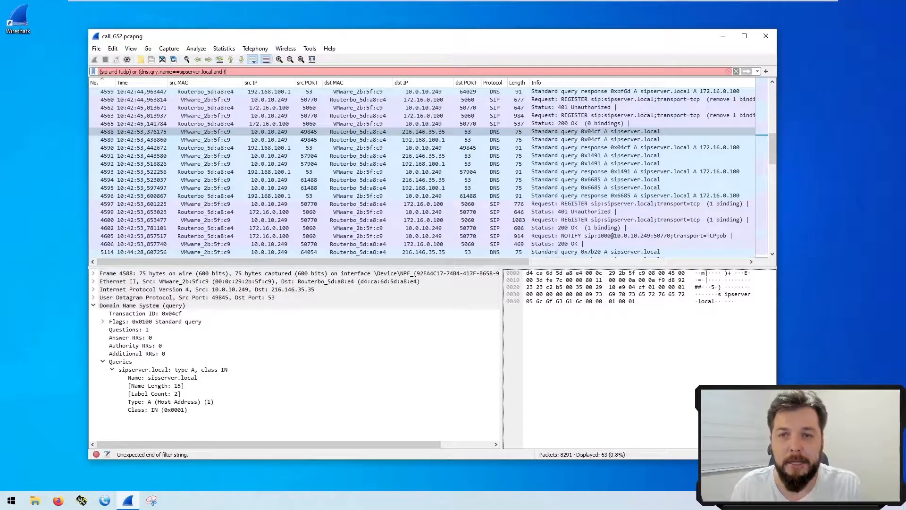
text(ip.addr==216.146)
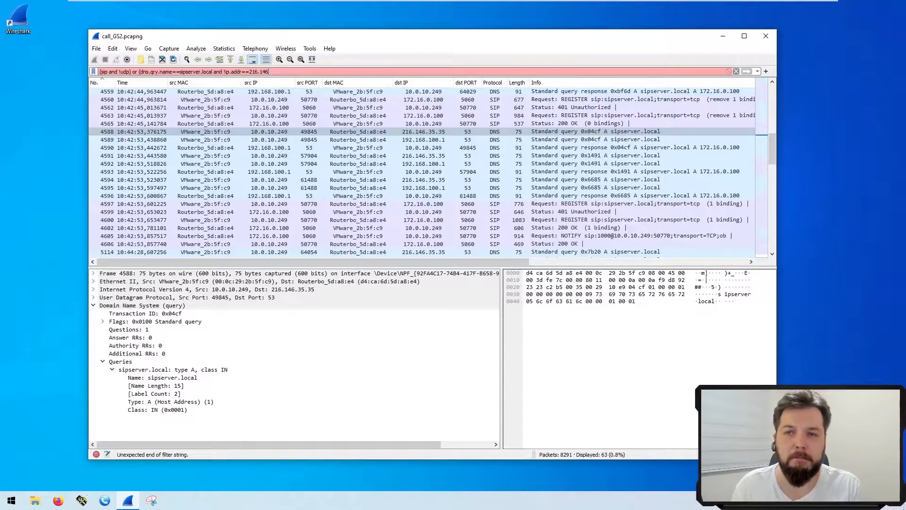
text(.35.35))
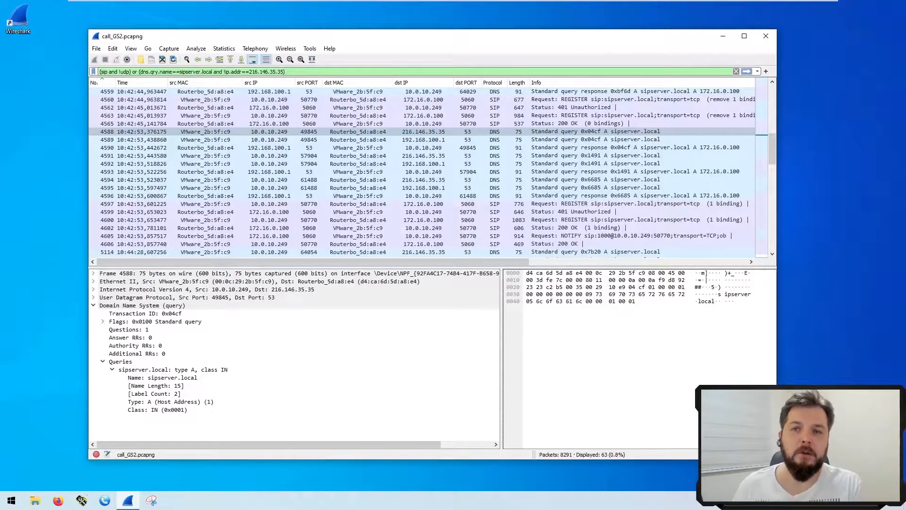
Review the query name and negated IP address conditions in the combined filter and apply it
double_click(125, 71)
drag(121, 72, 209, 71)
double_click(134, 72)
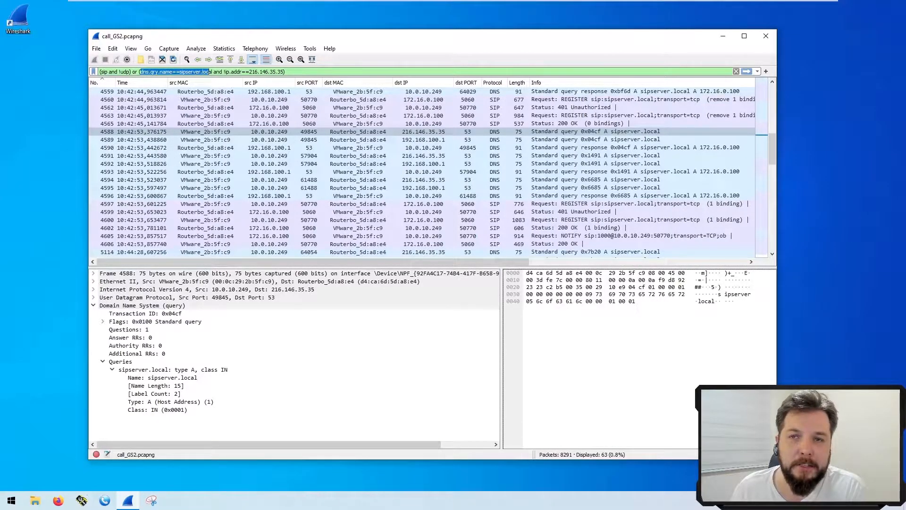
click(209, 72)
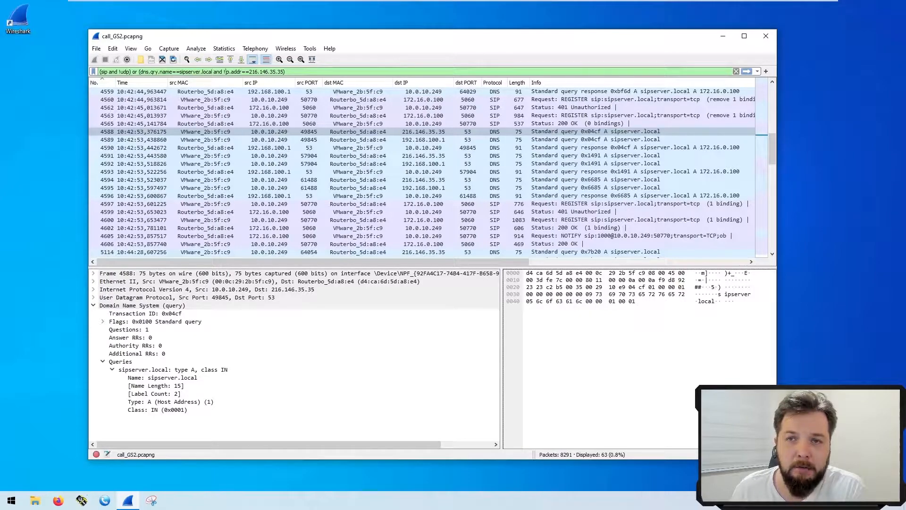
drag(225, 71, 281, 71)
click(282, 72)
key(Return)
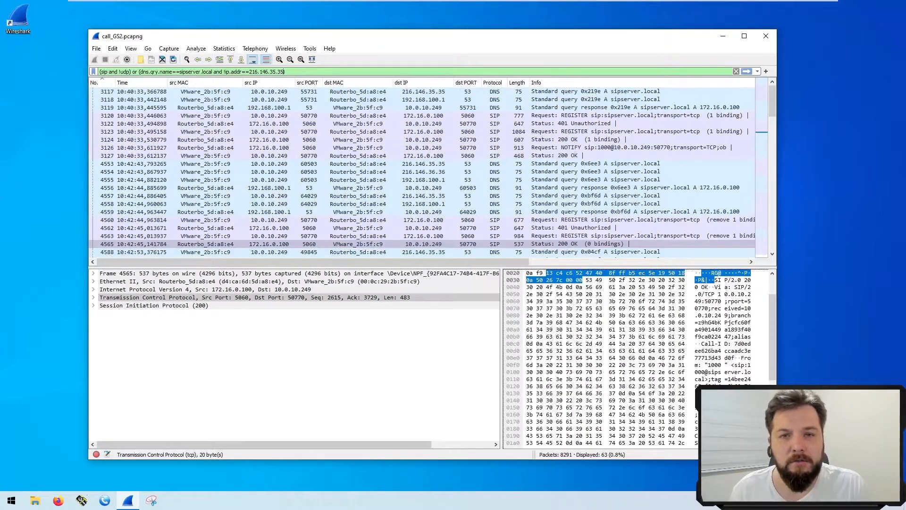
key(Return)
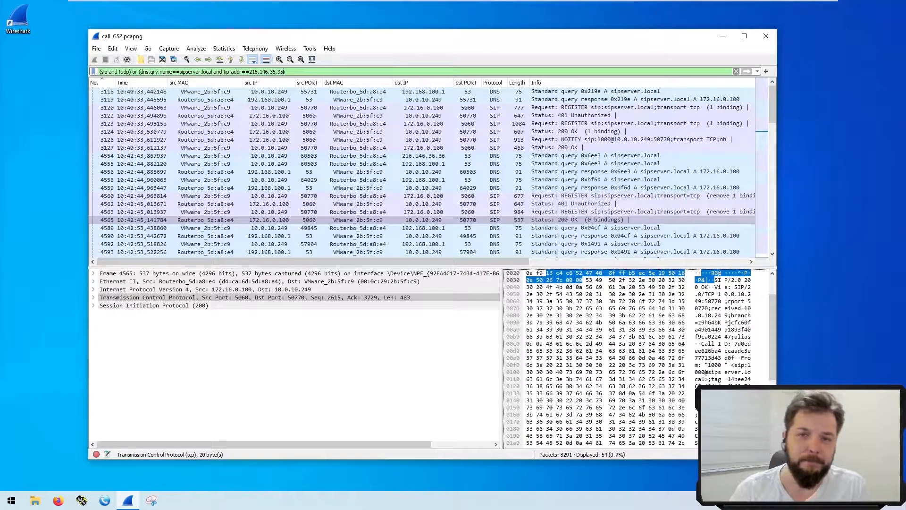
Clear the combined display filter and apply the filter "sip"
click(736, 71)
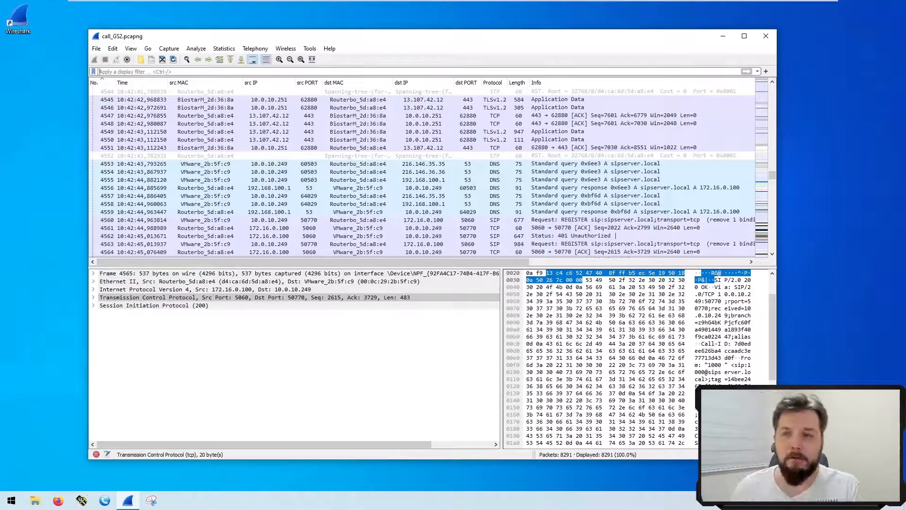
text(sip)
key(Return)
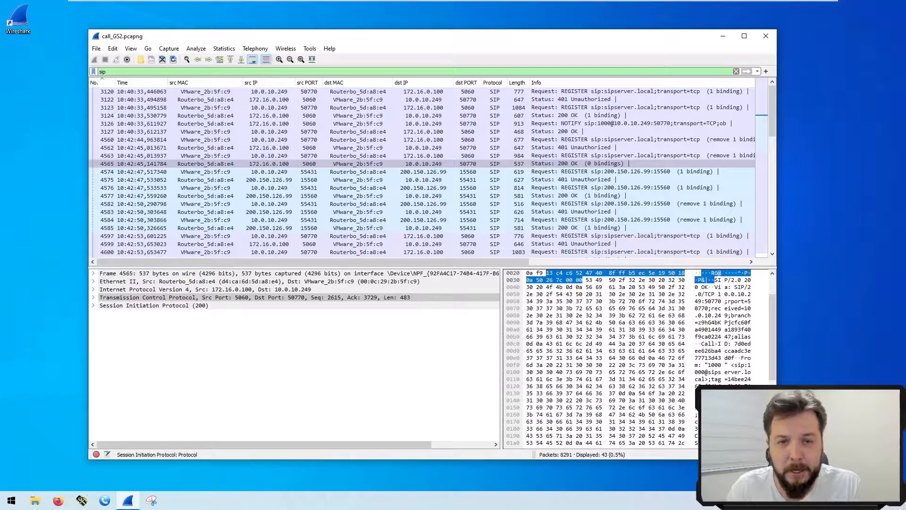
Extend the SIP filter with a text match so the applied filter reads "sip contains 626"
text(contains)
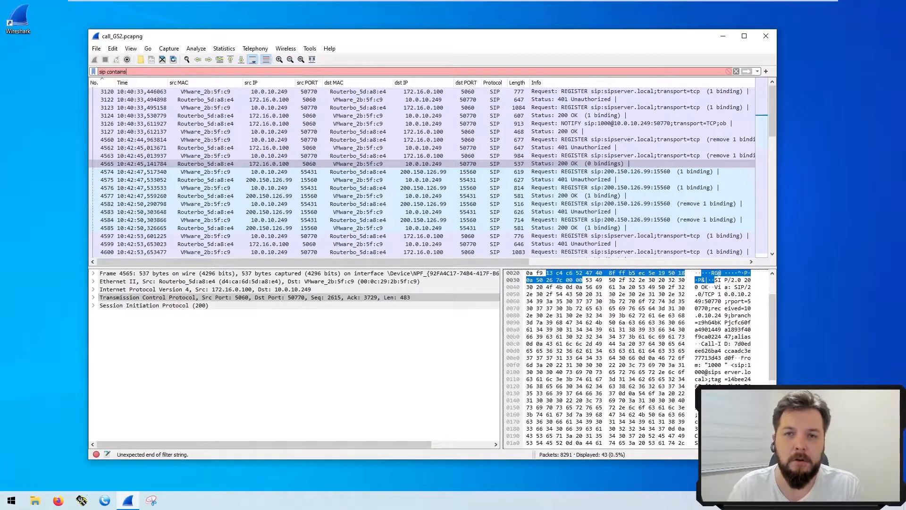
text( 626)
key(Return)
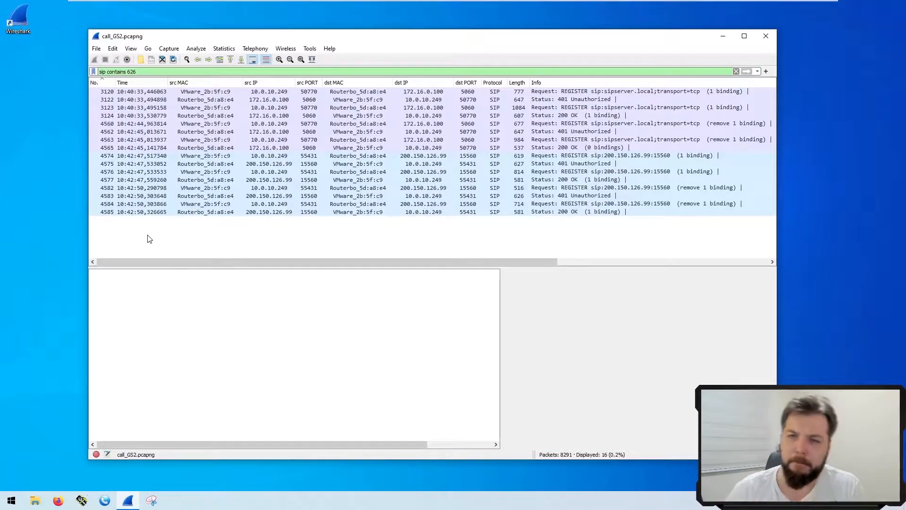
Check the SIP headers of the REGISTER requests in packets 3120 and 4574 for the text 626, including the Call-ID
click(394, 92)
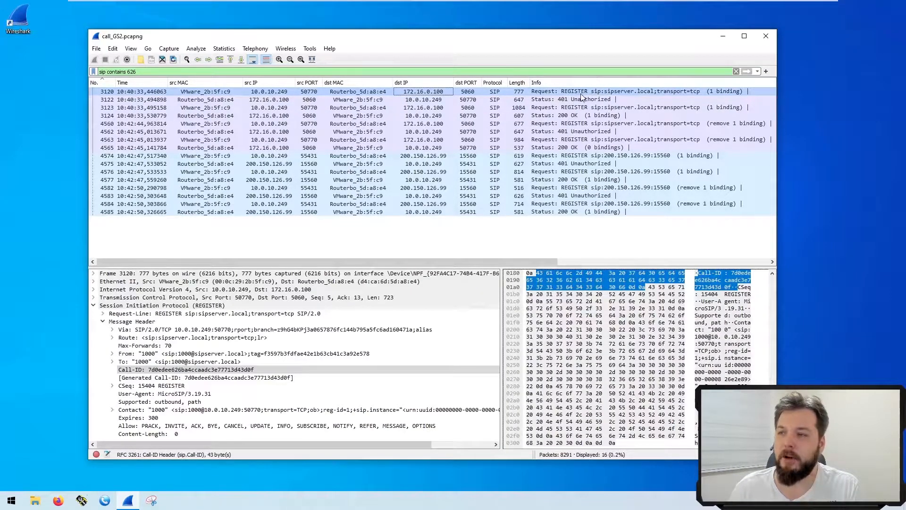
click(188, 370)
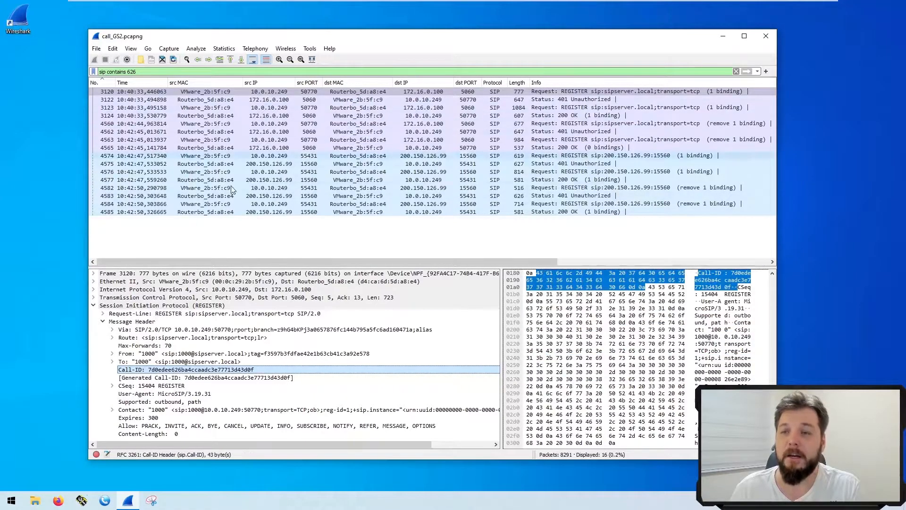
click(435, 156)
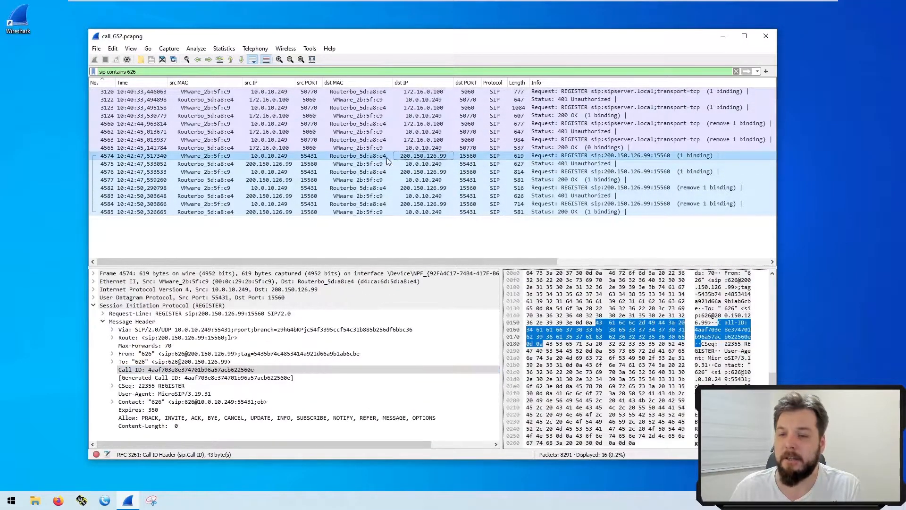
Replace the searched text in the SIP filter so the applied filter reads sip contains "1000"
click(151, 354)
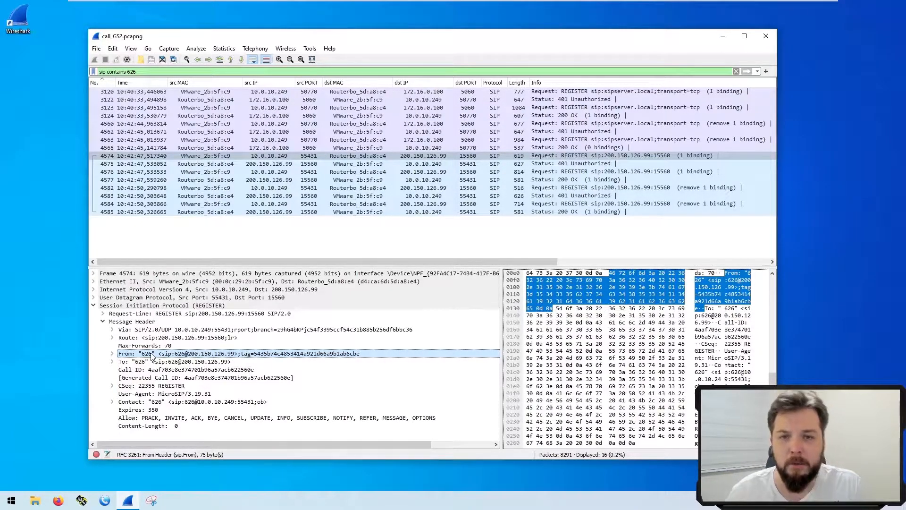
double_click(132, 72)
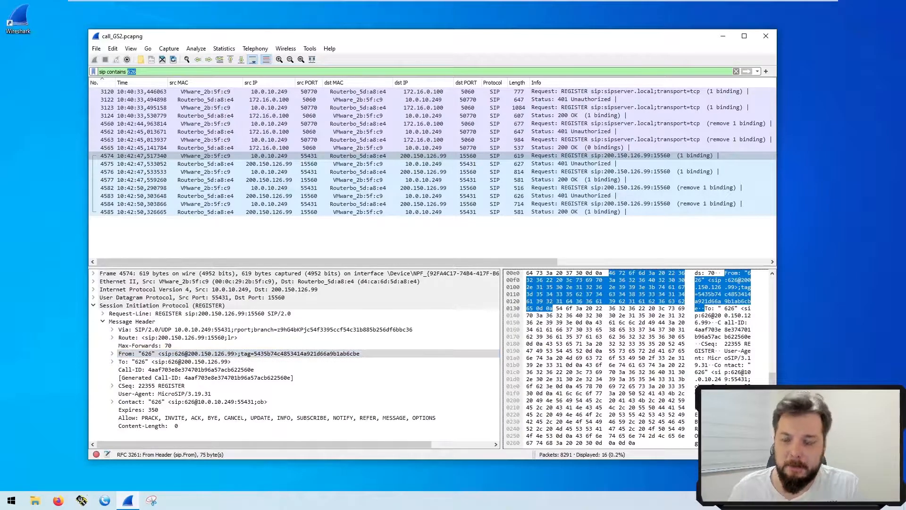
text(")
key(BackSpace)
text(1000)
key(Return)
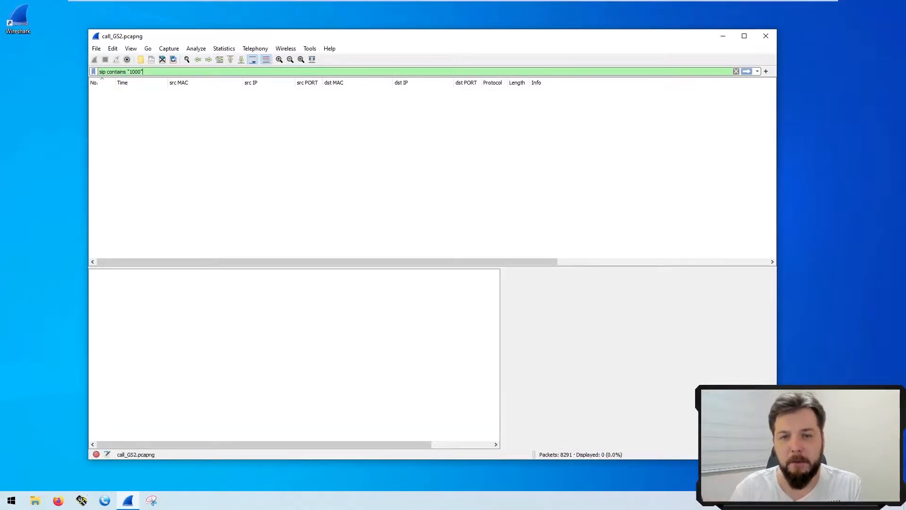
key(Return)
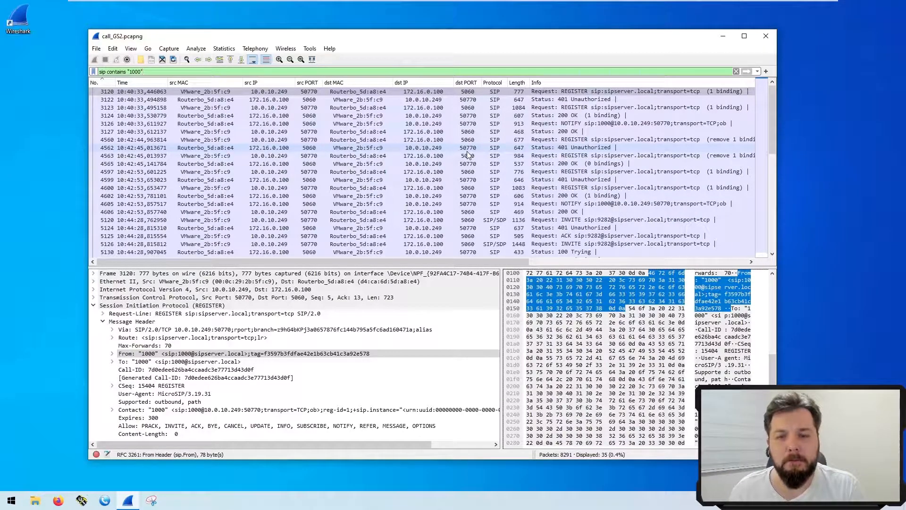
Check the From and To headers of the REGISTER request in packet 3120 for the text 1000
click(142, 355)
click(142, 363)
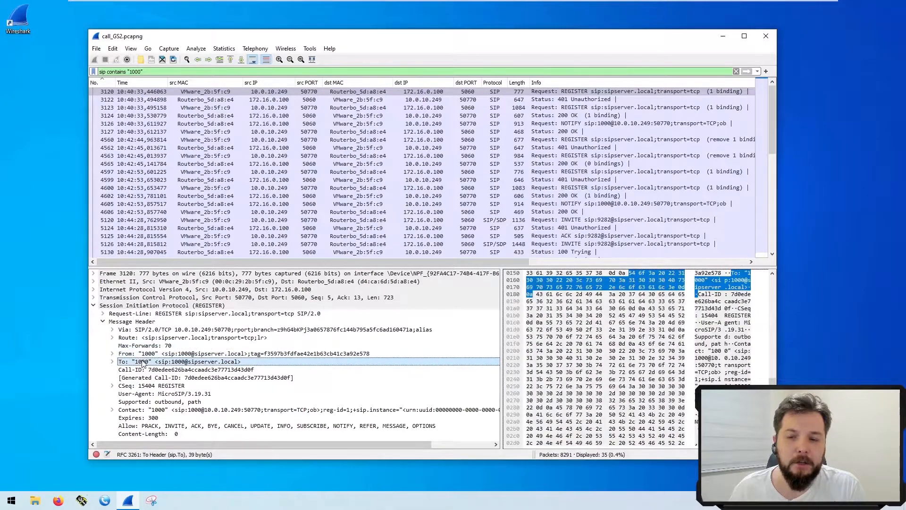
click(142, 354)
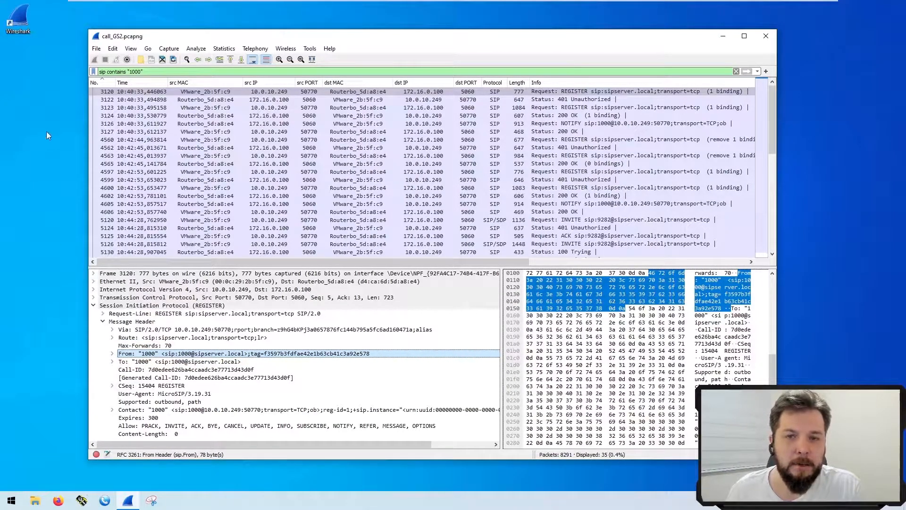
Replace the SIP filter with dns contains "sipserver" and apply it
triple_click(125, 71)
text(dns contains "sipserver")
key(Return)
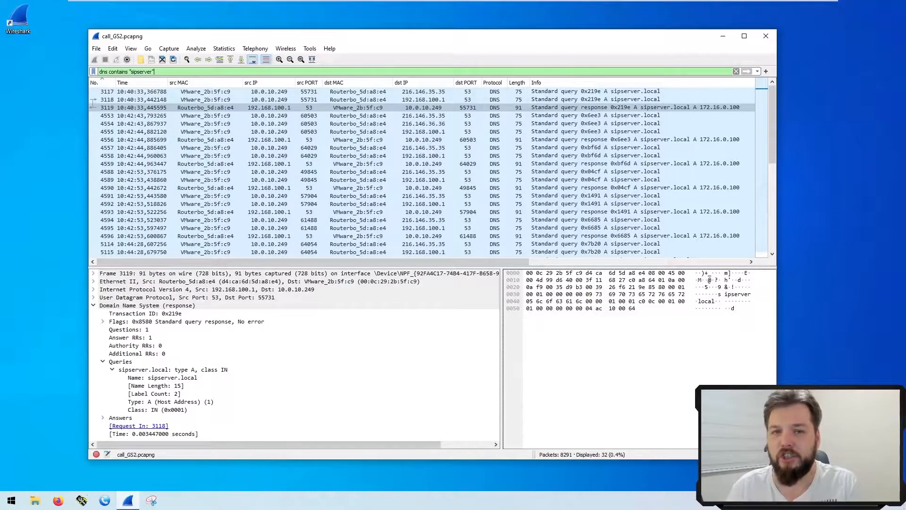
Enclose the DNS condition in parentheses, append and ip.addr==192.168.100.1, and apply the combined filter
key(Home)
text(()
key(End)
text())
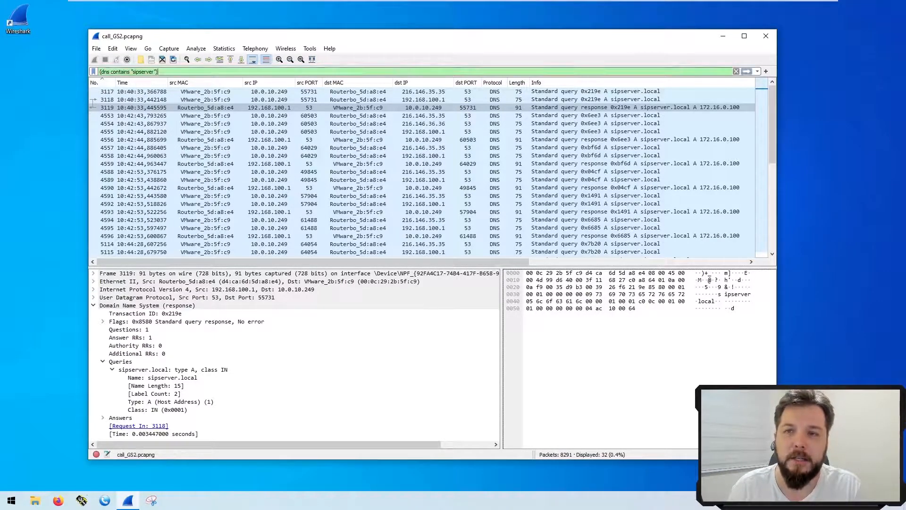
text( and ip.addr==1)
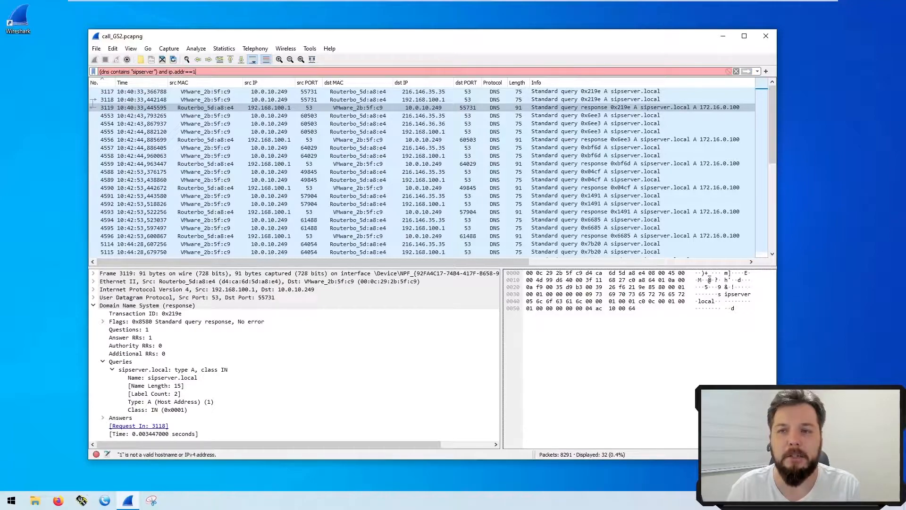
text(92.168.100.1)
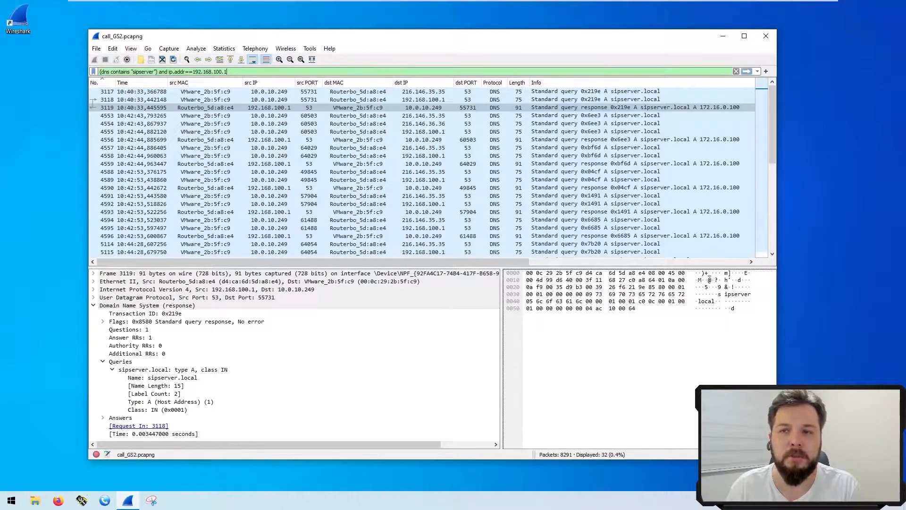
key(Return)
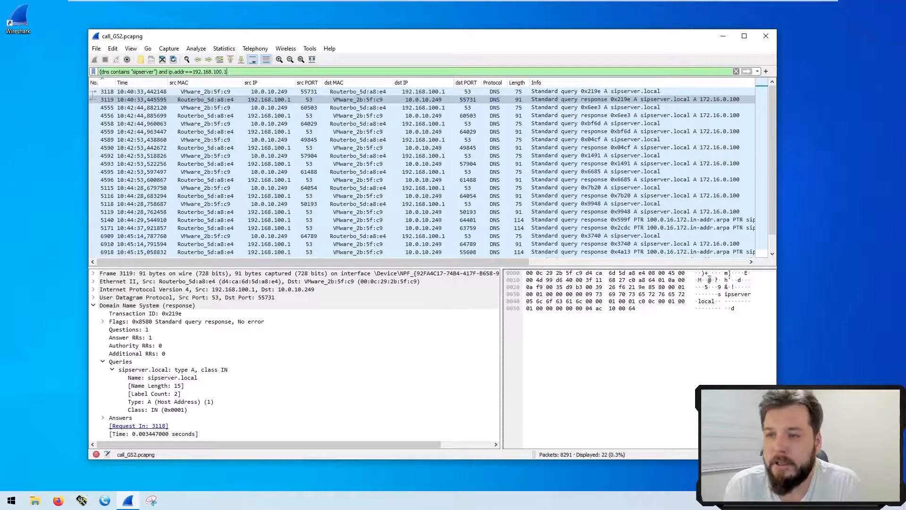